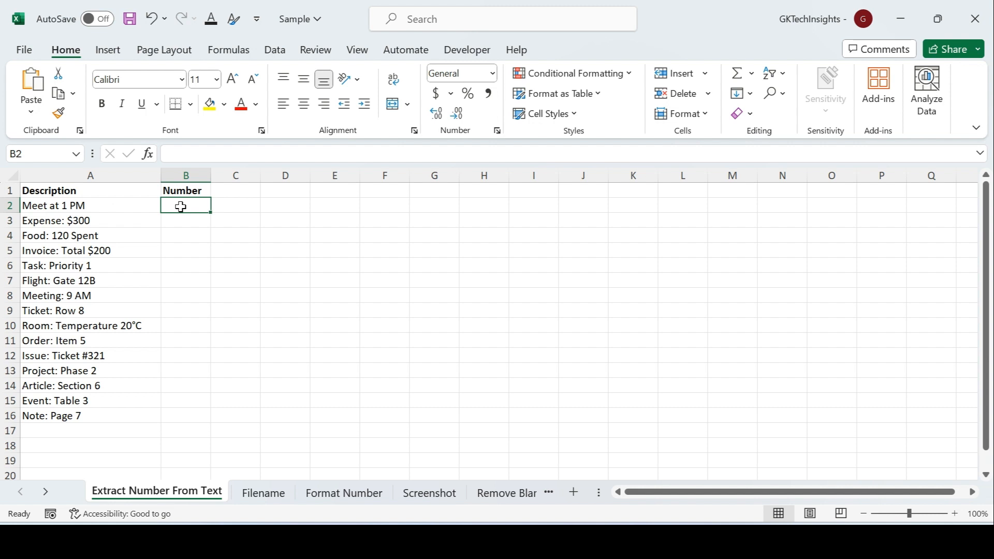
# Enter 1 in cell B2 and Flash Fill the rest of the Number column from the descriptions.
pyautogui.write('1')
pyautogui.press('Return')
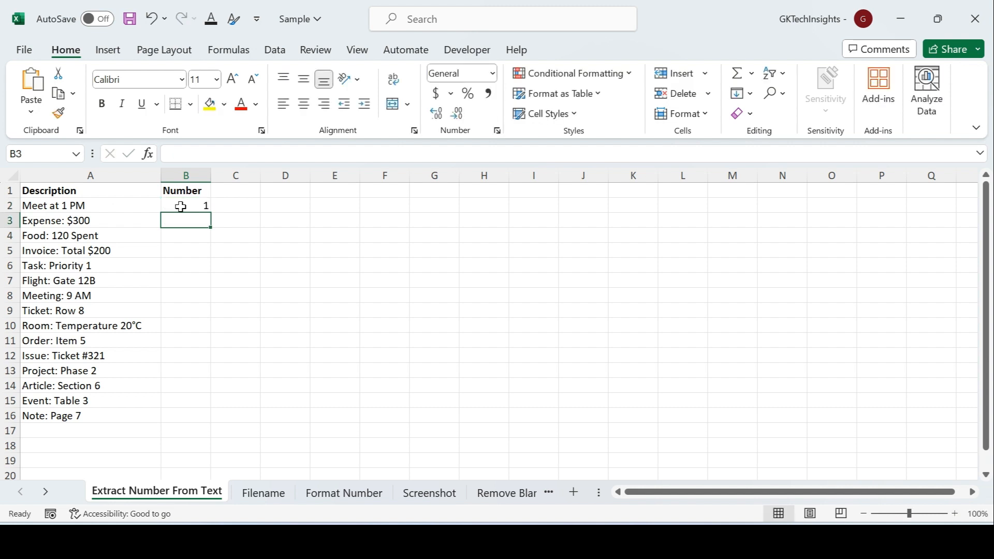
pyautogui.click(181, 206)
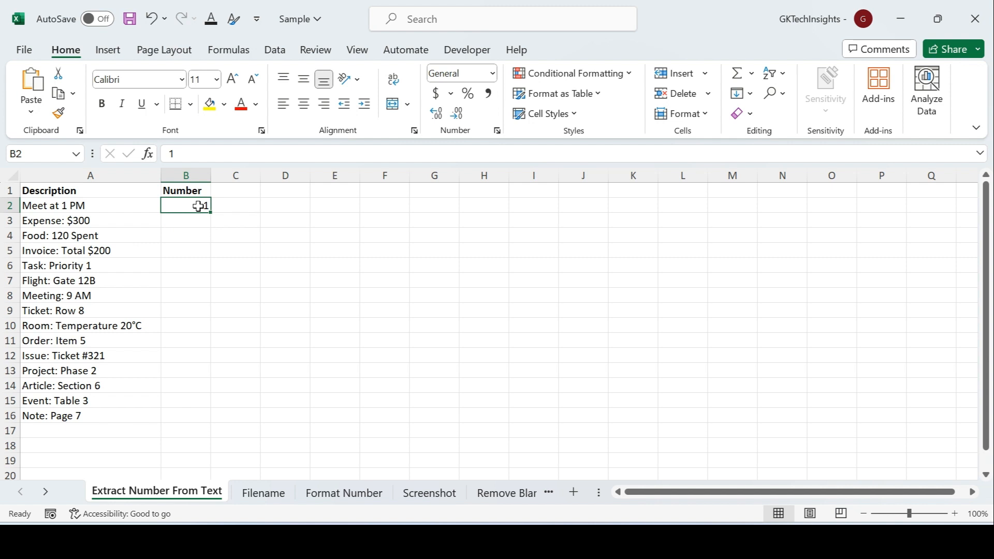
pyautogui.hotkey('ctrl', 'e')
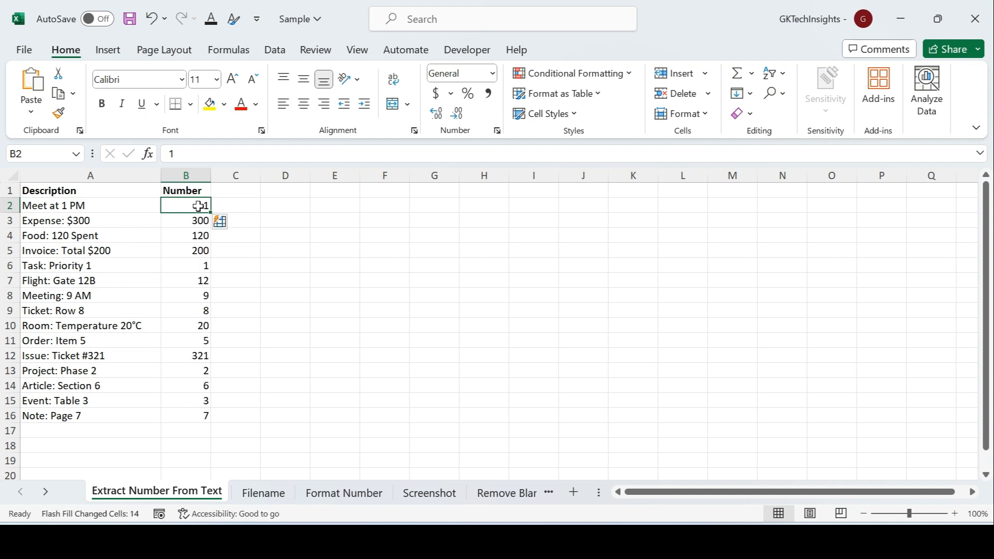
# Compare the extracted values in the Number column with the text in the Description column.
pyautogui.click(184, 236)
pyautogui.click(84, 221)
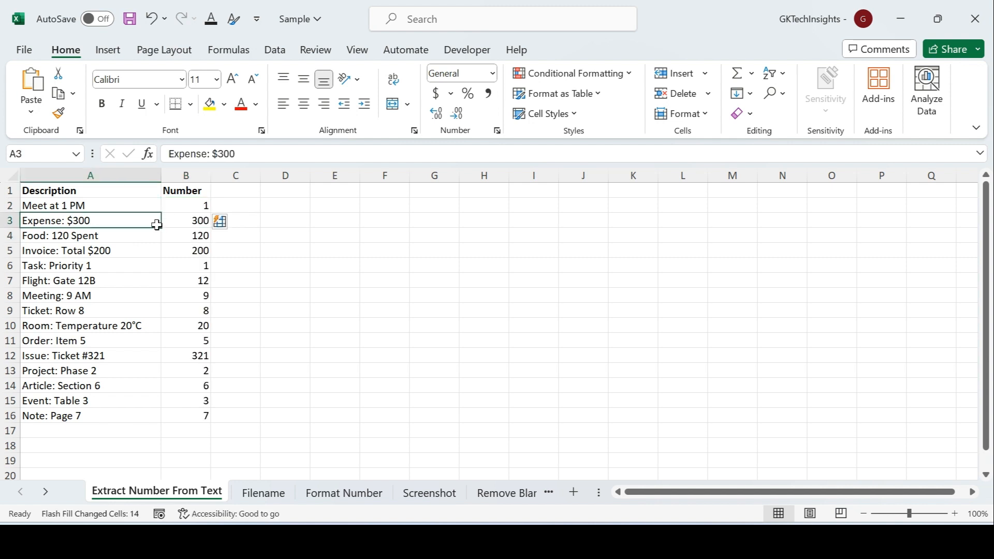
pyautogui.click(83, 236)
pyautogui.click(77, 252)
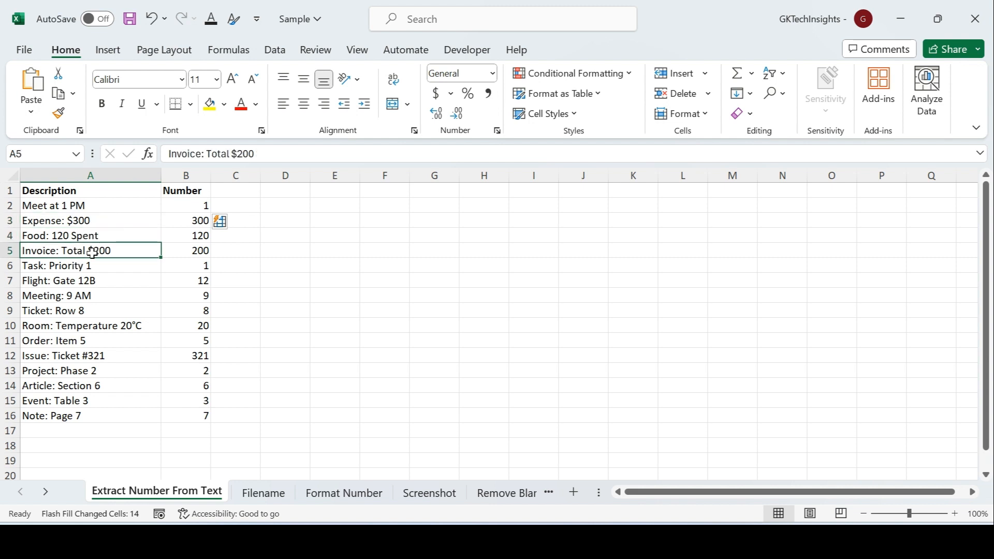
pyautogui.click(176, 264)
pyautogui.click(190, 209)
pyautogui.click(184, 221)
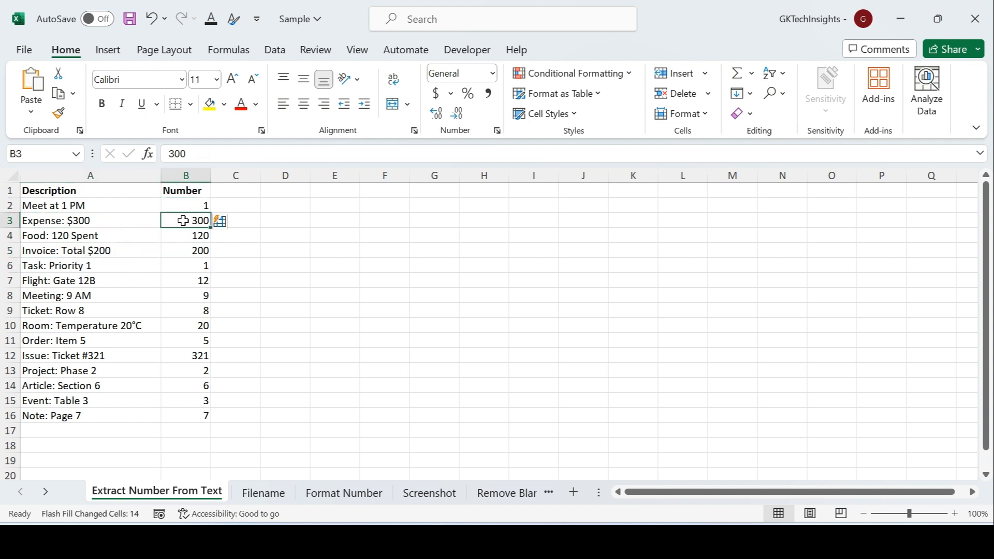
pyautogui.click(194, 206)
pyautogui.click(250, 205)
pyautogui.click(192, 205)
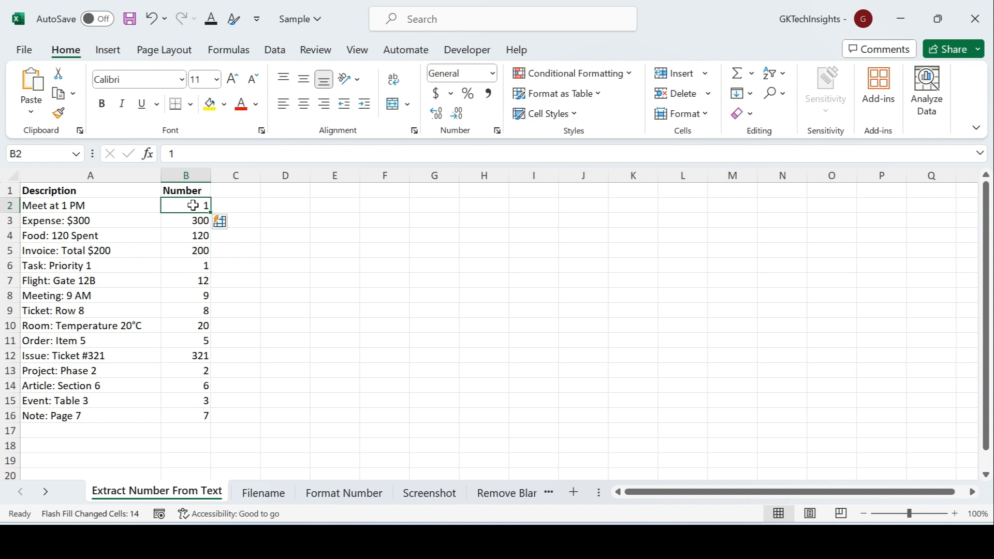
pyautogui.click(179, 222)
pyautogui.click(59, 222)
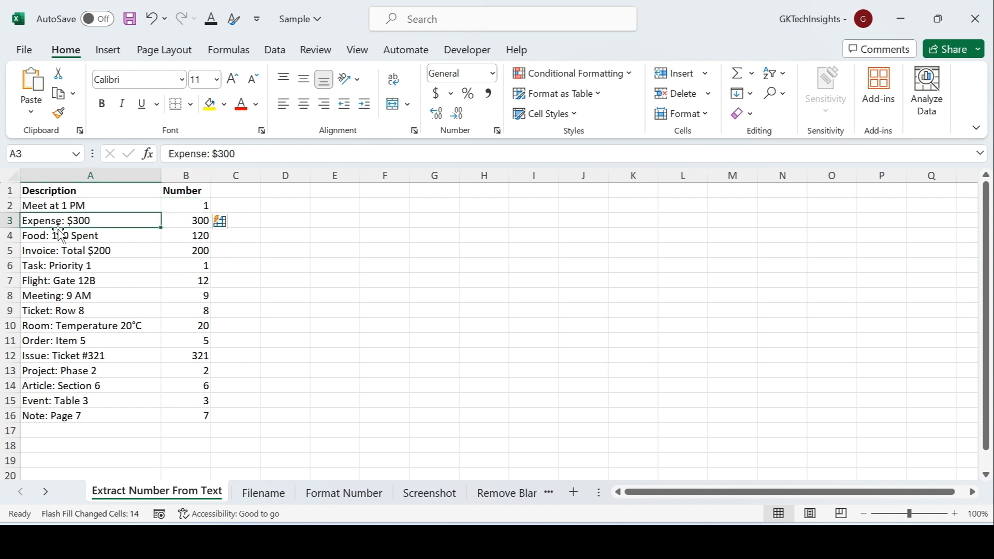
pyautogui.click(67, 237)
pyautogui.click(190, 239)
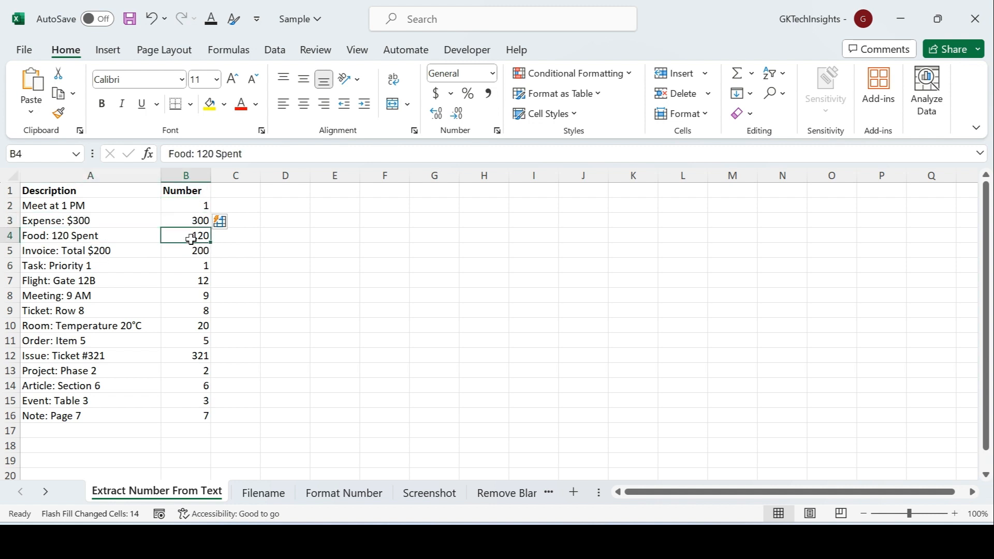
pyautogui.click(96, 252)
pyautogui.click(82, 311)
pyautogui.click(206, 314)
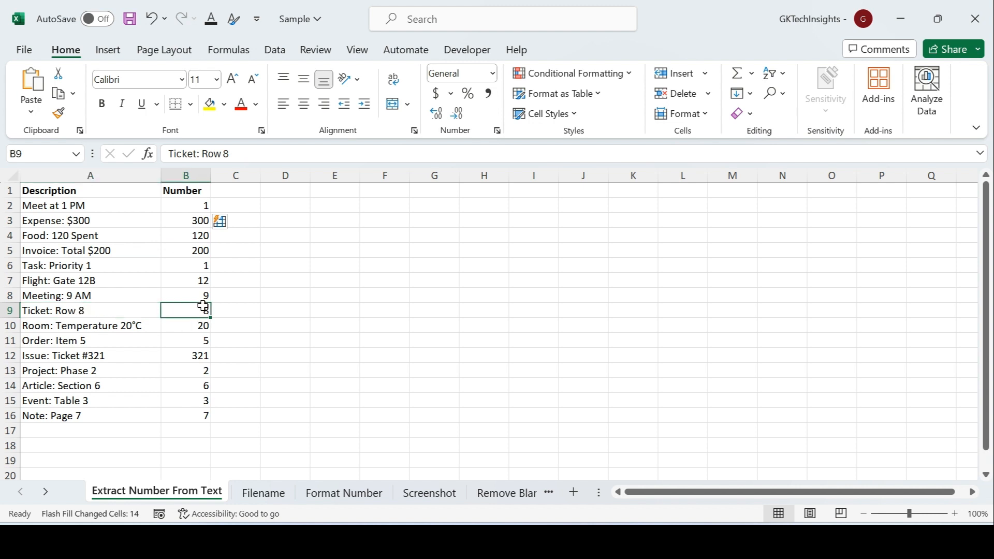
pyautogui.click(191, 252)
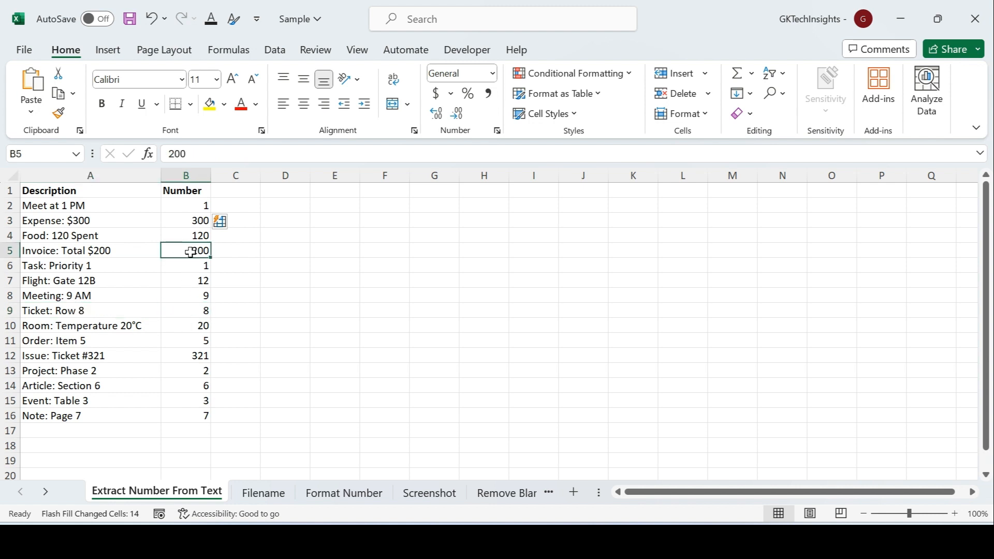
# Open the Filename sheet and examine the full file paths in A2:A16.
pyautogui.click(262, 493)
pyautogui.click(149, 284)
pyautogui.click(101, 200)
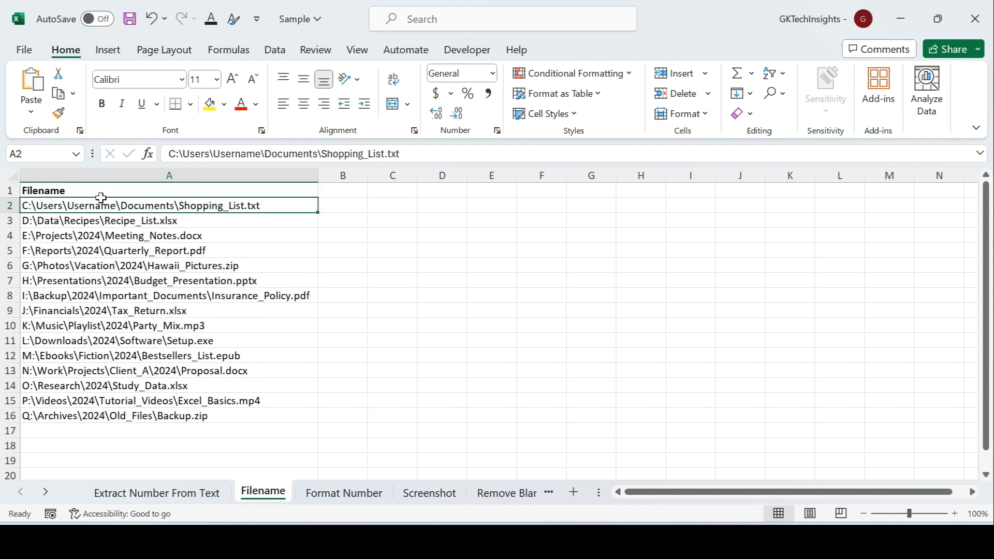
pyautogui.moveTo(101, 197); pyautogui.dragTo(98, 416)
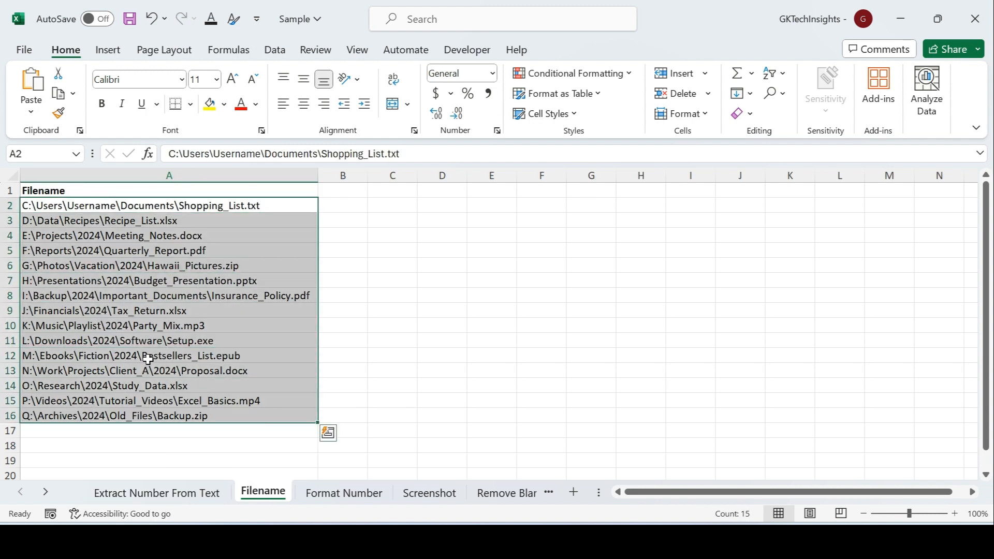
pyautogui.click(167, 268)
pyautogui.click(174, 205)
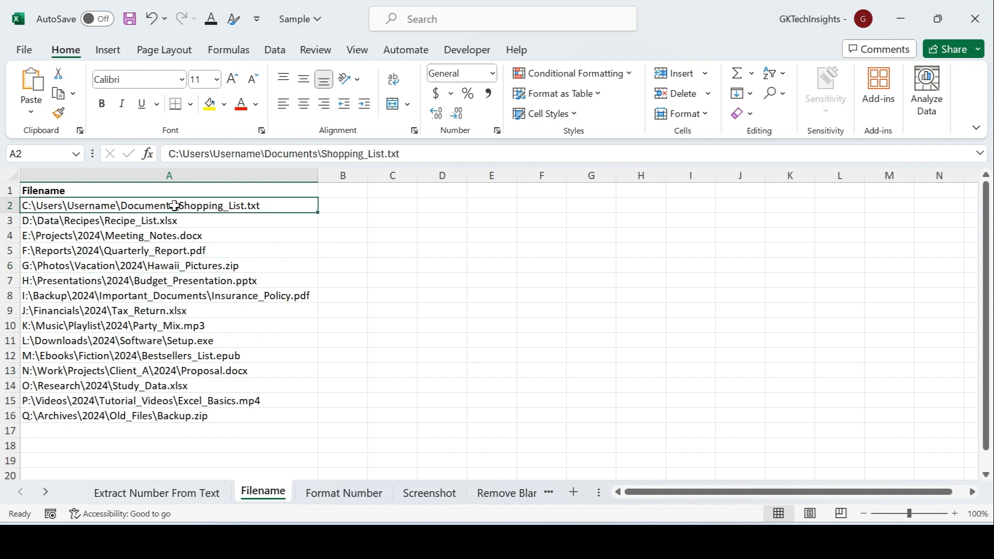
pyautogui.click(148, 250)
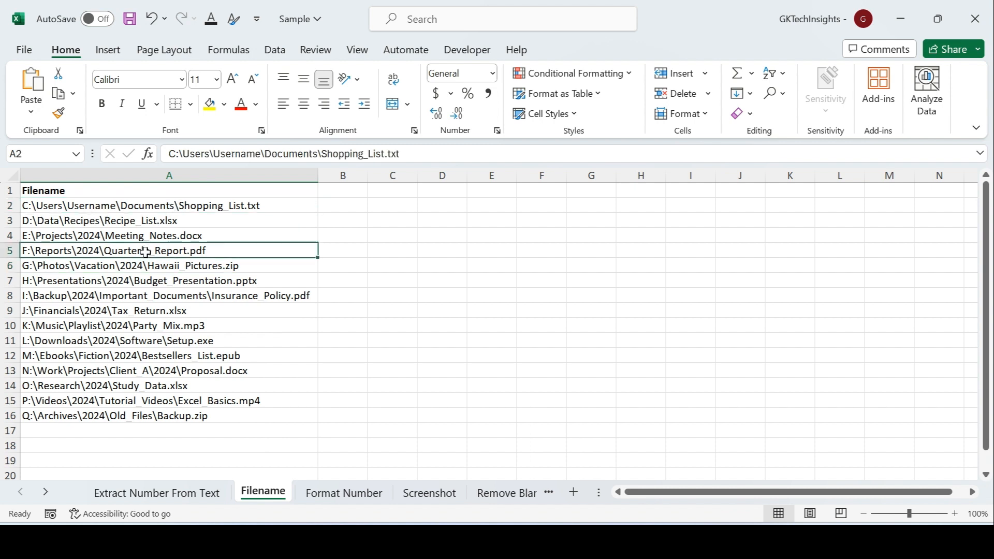
# Replace every "*\" with nothing on the Filename sheet to strip the folder paths, and check the remaining file names.
pyautogui.click(137, 203)
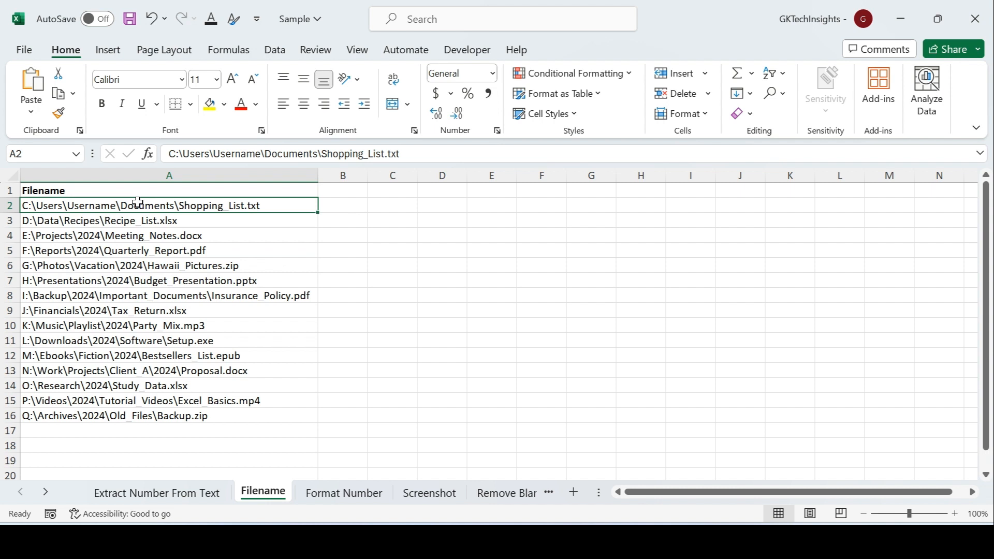
pyautogui.hotkey('ctrl', 'h')
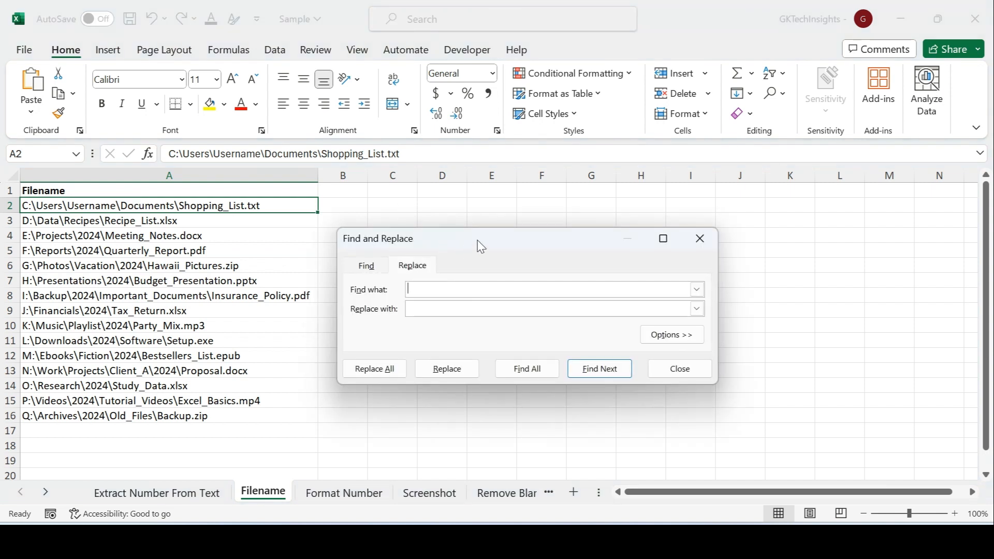
pyautogui.moveTo(479, 241); pyautogui.dragTo(481, 216)
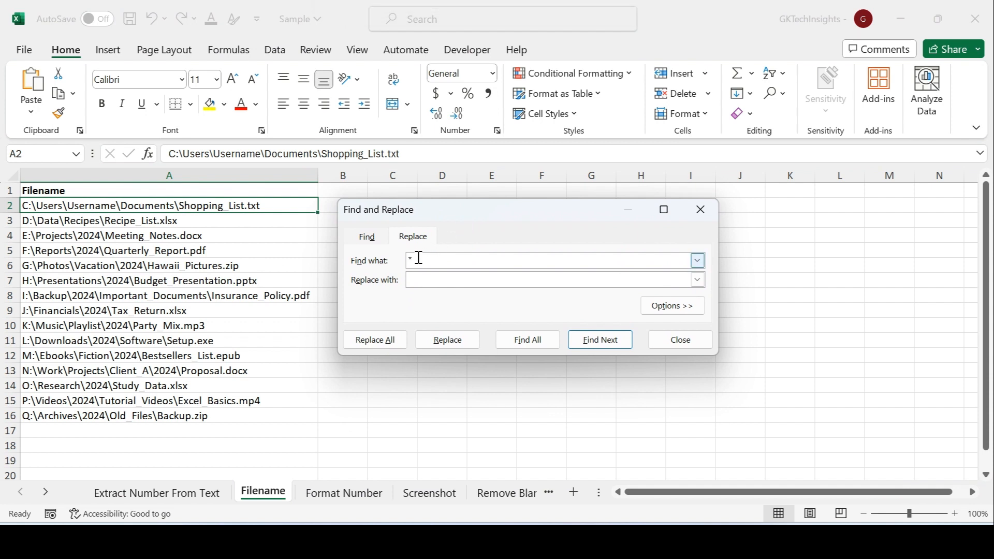
pyautogui.click(386, 344)
pyautogui.click(509, 311)
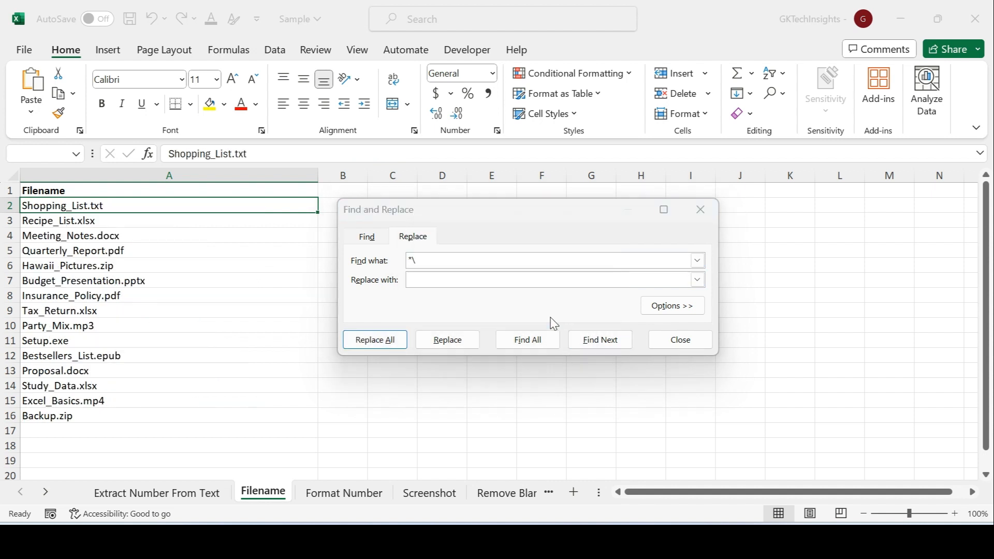
pyautogui.click(684, 344)
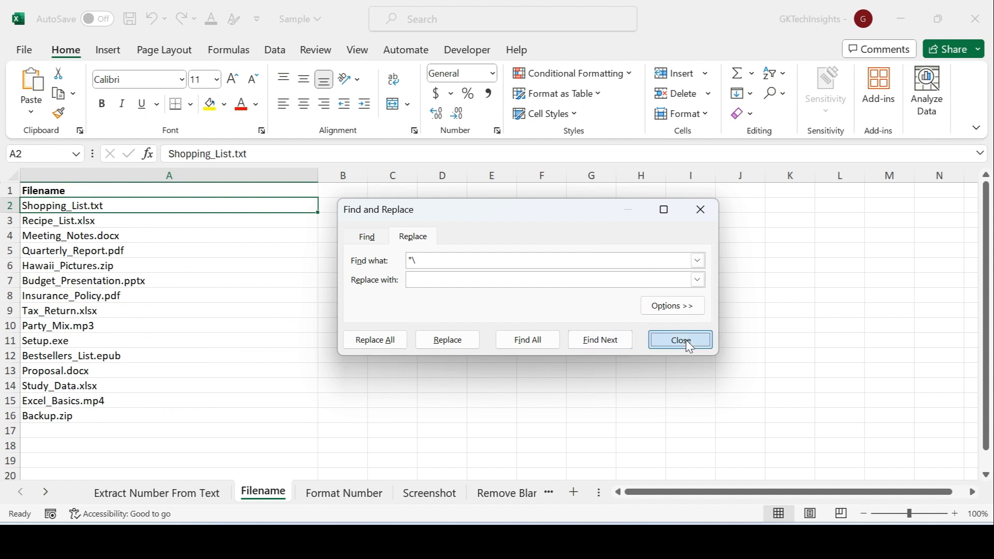
pyautogui.click(186, 233)
pyautogui.moveTo(176, 207); pyautogui.dragTo(151, 410)
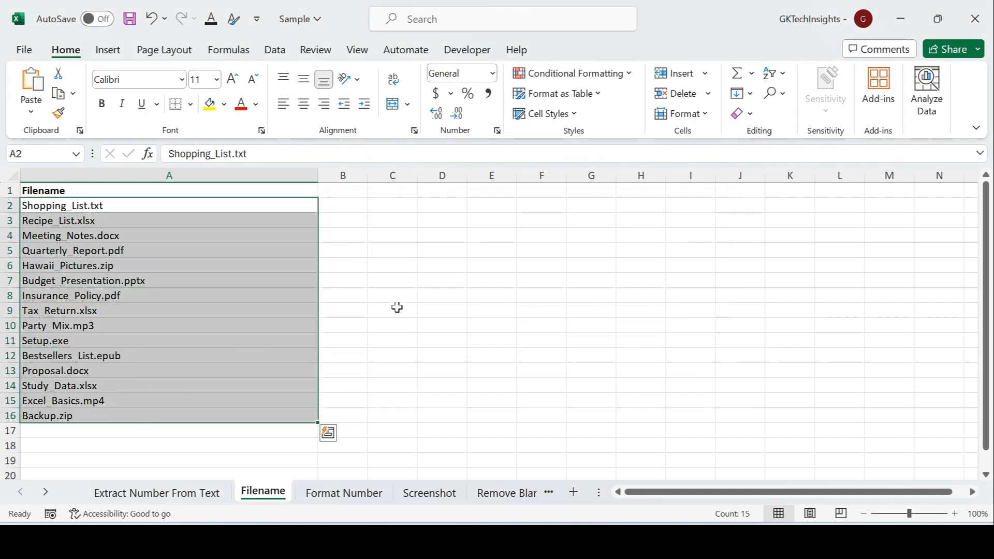
pyautogui.click(394, 309)
pyautogui.click(202, 208)
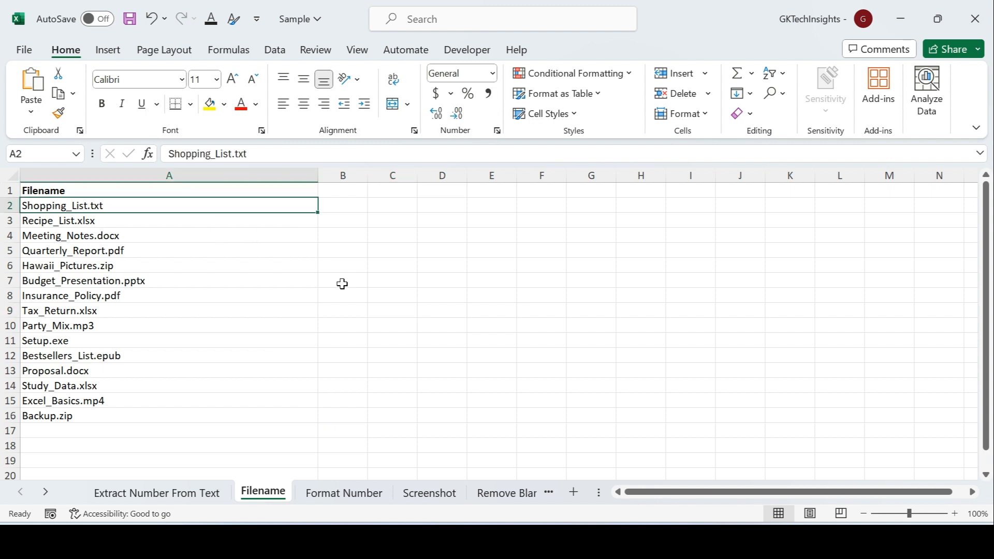
# Open the Format Number sheet and examine the text-formatted numbers in A2:A12.
pyautogui.click(345, 493)
pyautogui.click(47, 205)
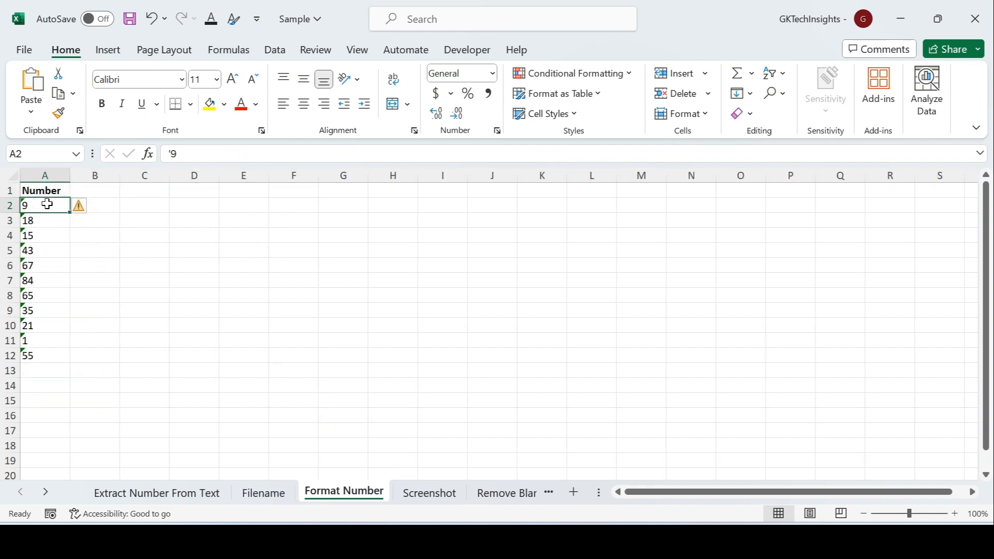
pyautogui.moveTo(47, 204); pyautogui.dragTo(38, 349)
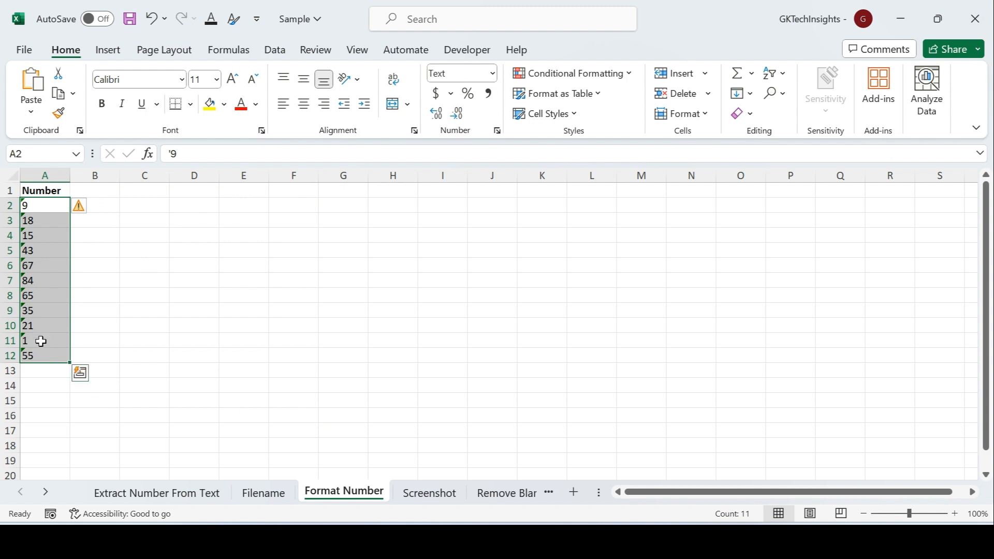
pyautogui.click(44, 203)
pyautogui.moveTo(44, 203); pyautogui.dragTo(37, 353)
pyautogui.click(46, 217)
pyautogui.moveTo(52, 204); pyautogui.dragTo(39, 346)
pyautogui.click(129, 275)
pyautogui.moveTo(50, 205); pyautogui.dragTo(58, 349)
pyautogui.click(125, 276)
pyautogui.click(37, 207)
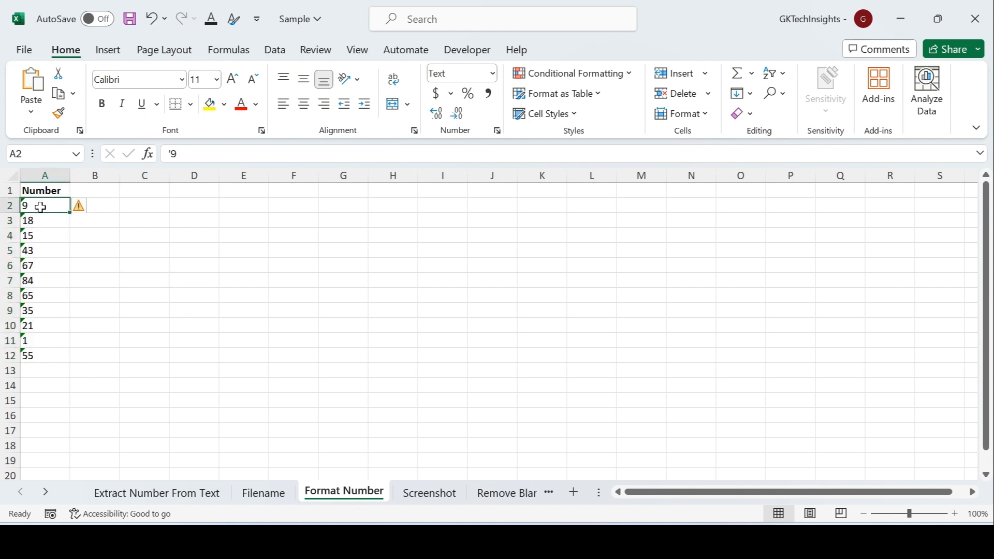
pyautogui.click(34, 229)
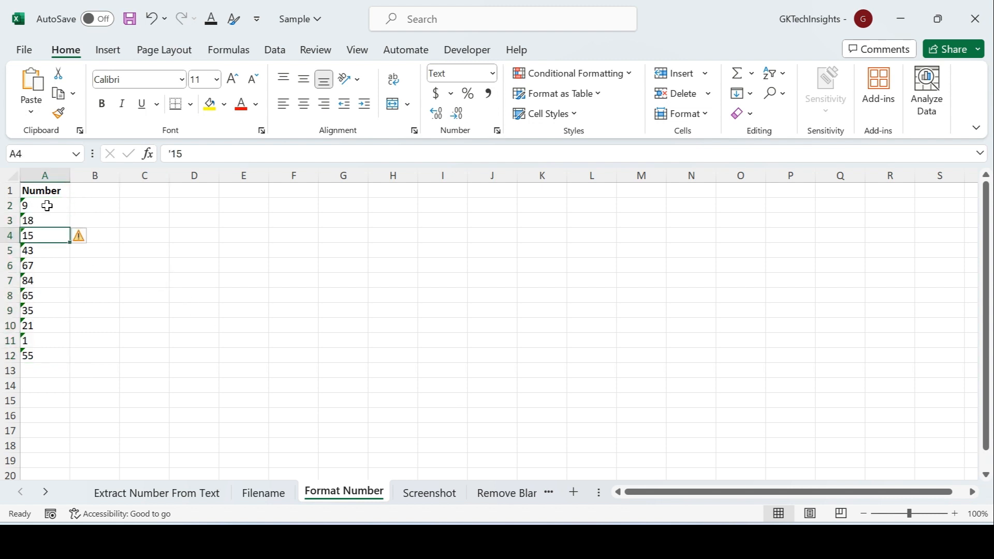
pyautogui.click(47, 206)
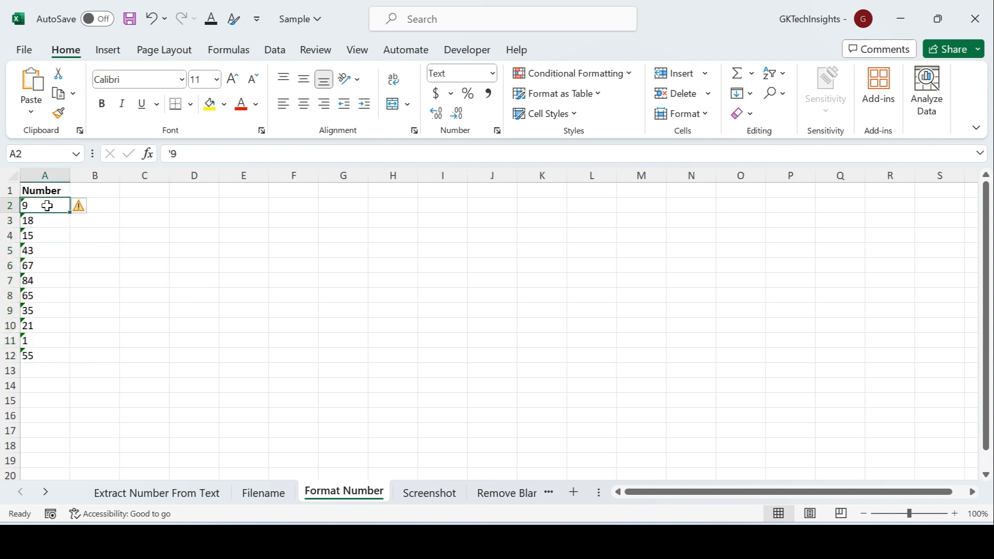
# Convert A2:A12 to real numbers by copying empty cell C2 and pasting it over them with Paste Special set to Values and Add.
pyautogui.click(151, 207)
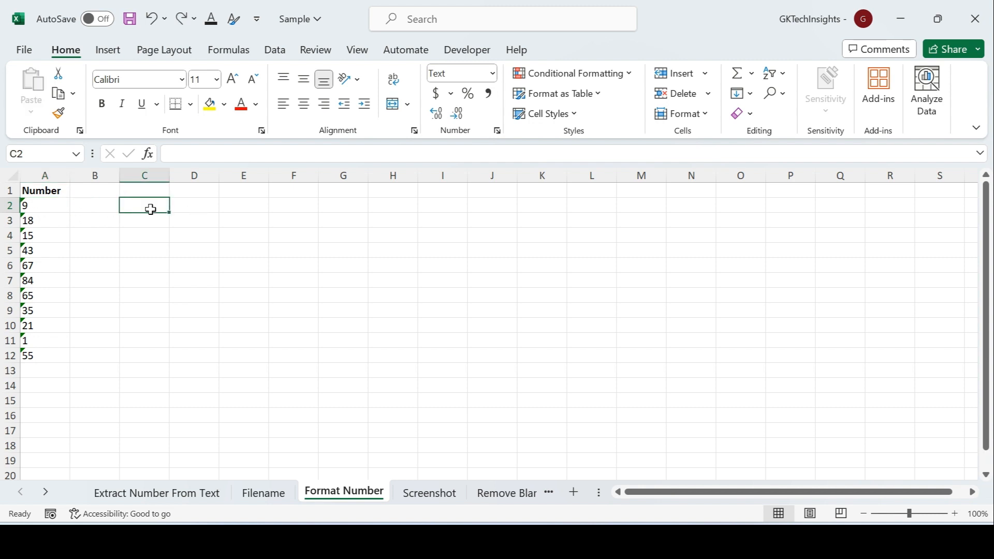
pyautogui.hotkey('ctrl', 'c')
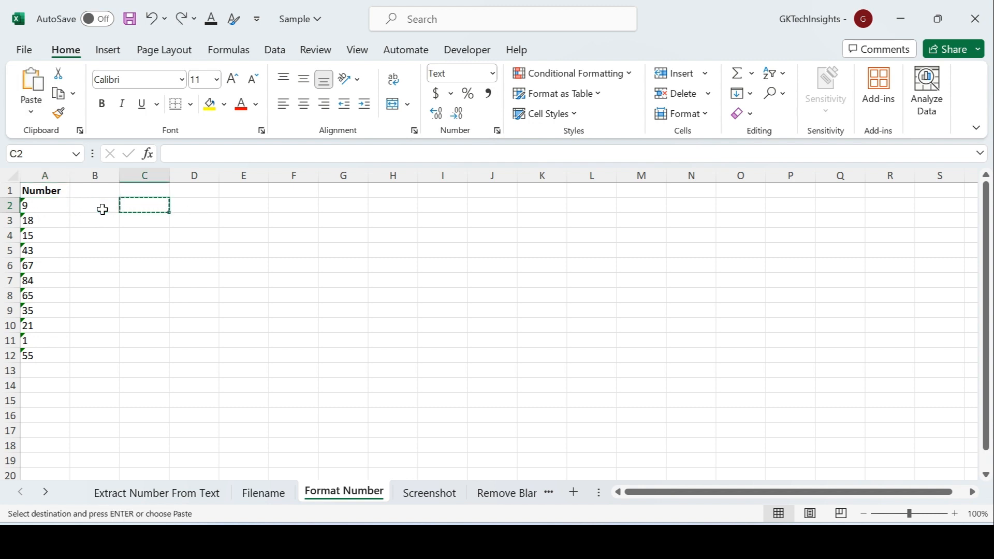
pyautogui.moveTo(36, 208); pyautogui.dragTo(36, 357)
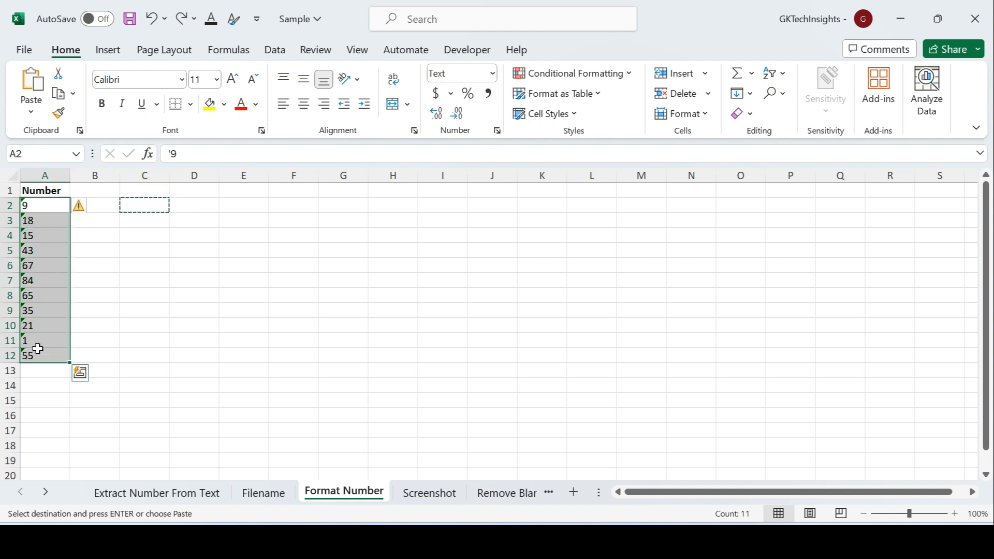
pyautogui.rightClick(41, 212)
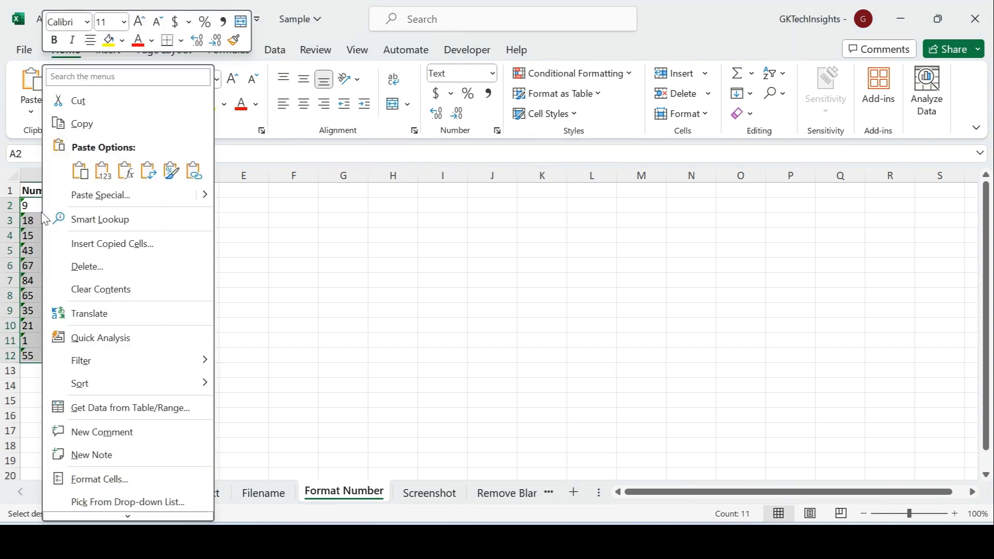
pyautogui.click(149, 202)
pyautogui.moveTo(193, 104); pyautogui.dragTo(422, 164)
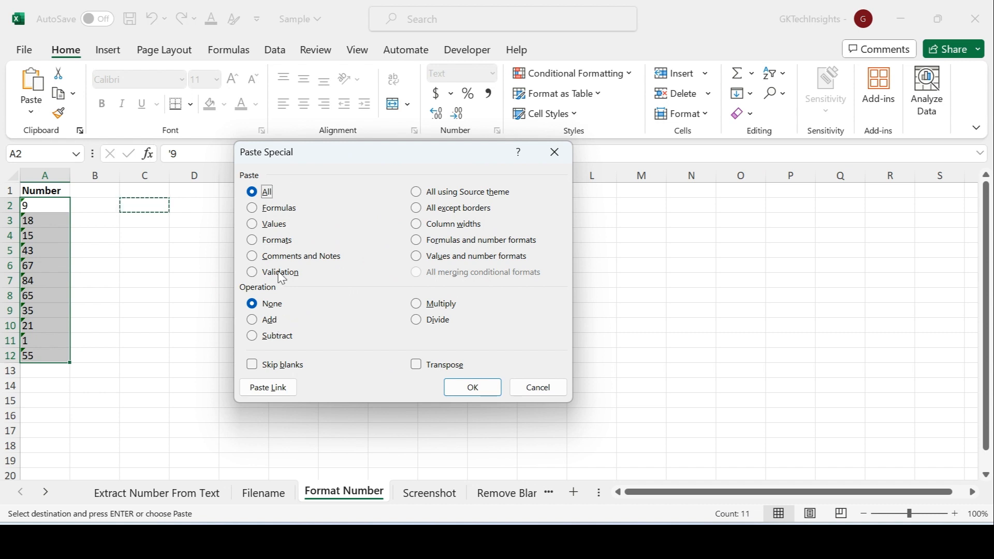
pyautogui.click(270, 320)
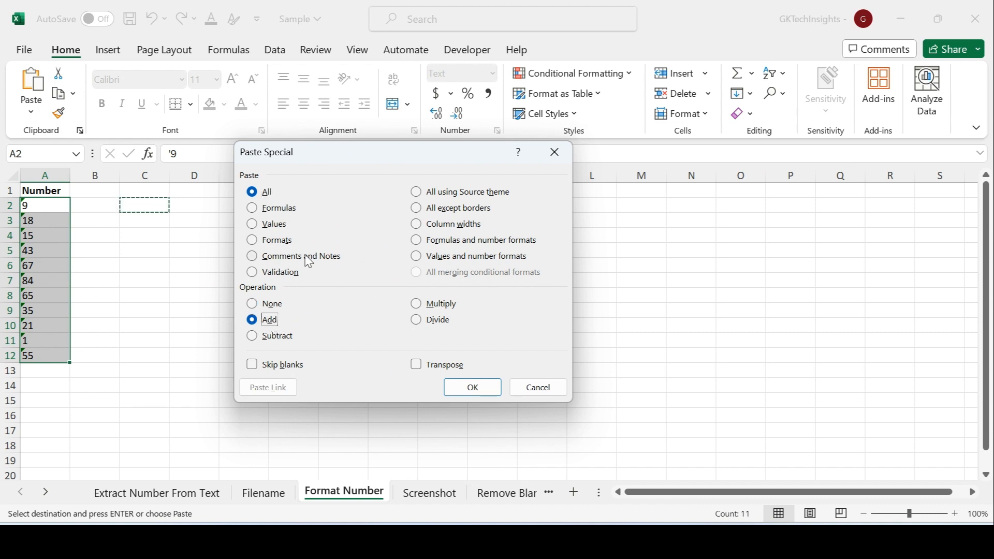
pyautogui.click(274, 225)
pyautogui.click(472, 393)
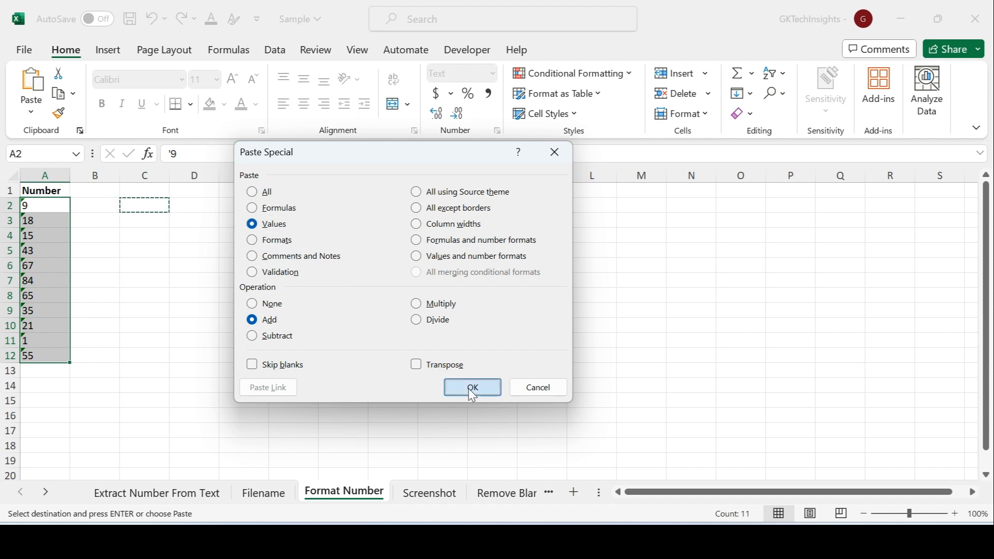
pyautogui.click(468, 389)
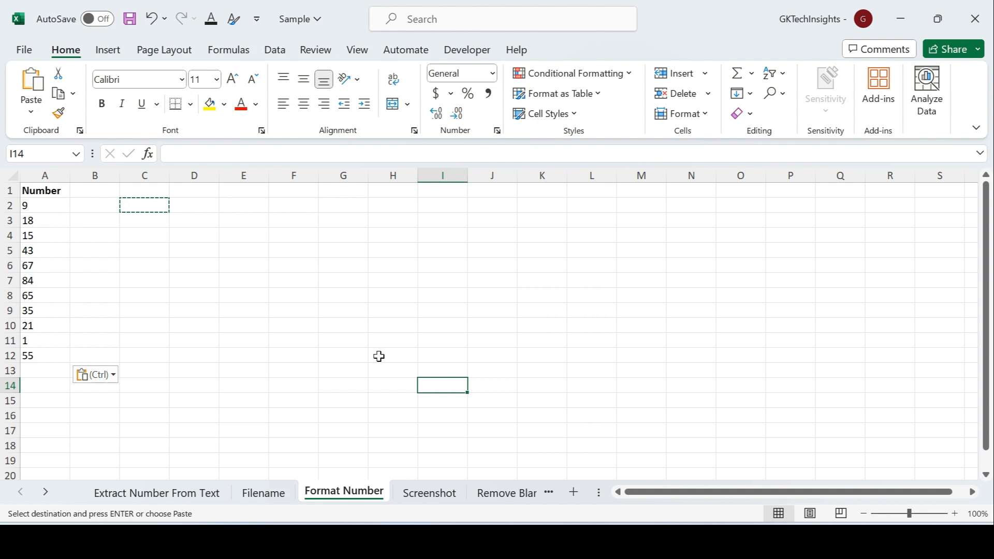
# Select A2:A12 on the Format Number sheet to check the sum of the converted numbers.
pyautogui.click(53, 204)
pyautogui.moveTo(53, 205); pyautogui.dragTo(36, 356)
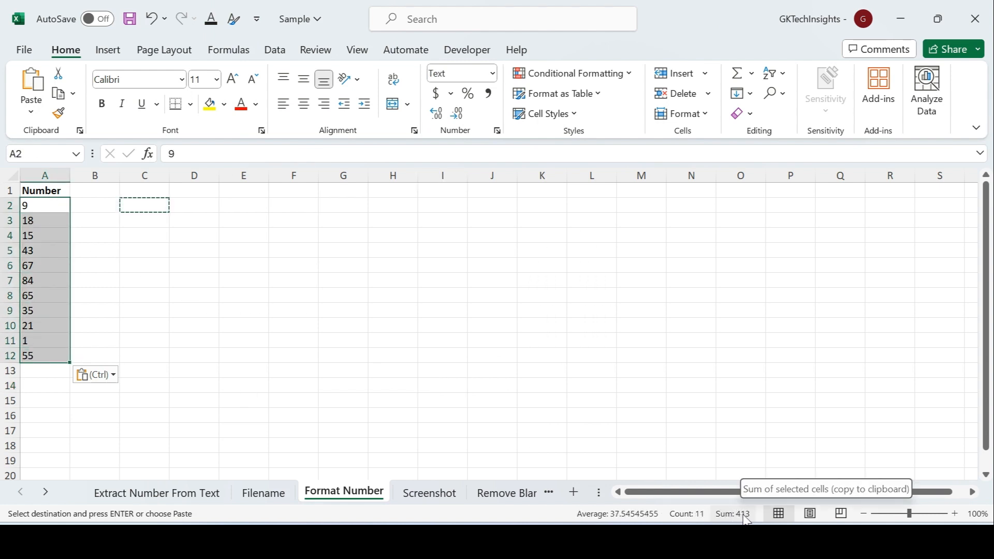
pyautogui.click(223, 264)
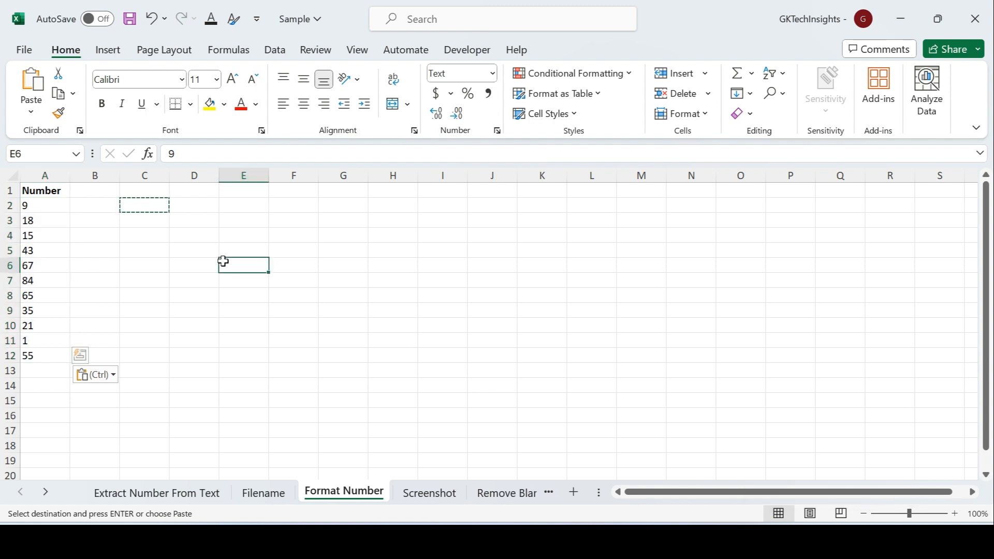
# Undo the number conversion in A2:A12 and select the range again to check the text-formatted values.
pyautogui.press('Escape')
pyautogui.click(98, 207)
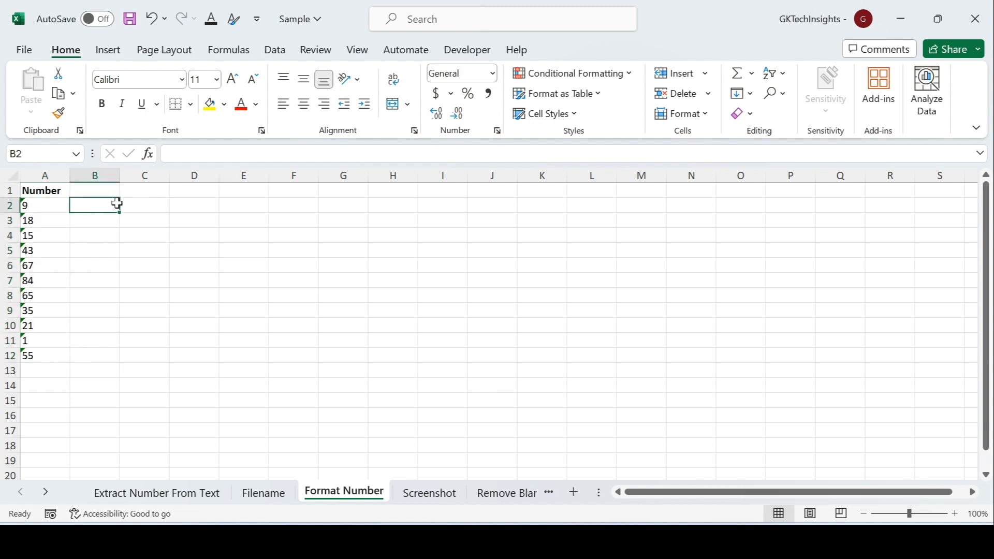
pyautogui.moveTo(45, 204); pyautogui.dragTo(52, 358)
pyautogui.click(147, 250)
# Enter 1 in C2 and copy it down to C12 as a helper column beside the text numbers.
pyautogui.click(150, 203)
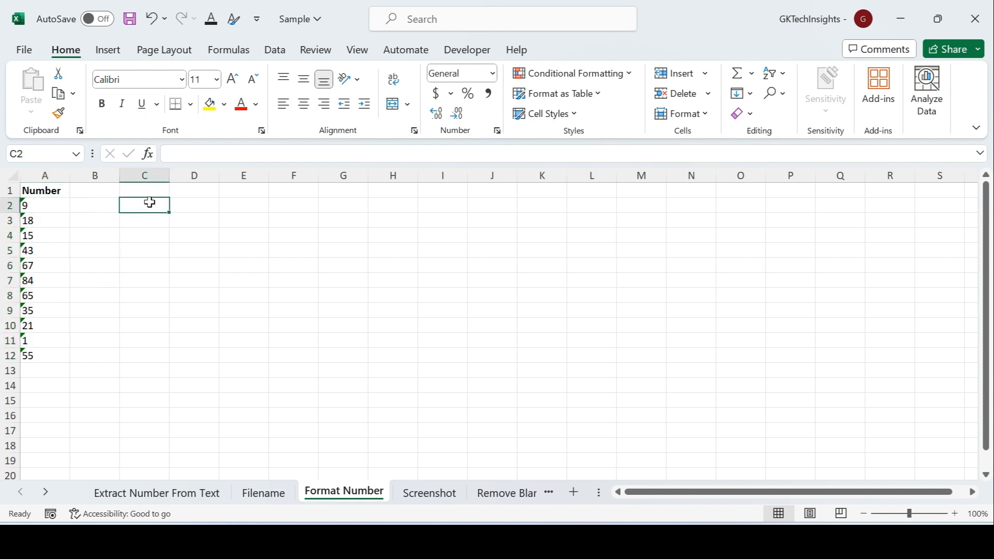
pyautogui.write('1')
pyautogui.press('Tab')
pyautogui.click(150, 204)
pyautogui.hotkey('ctrl', 'c')
pyautogui.moveTo(146, 222); pyautogui.dragTo(173, 324)
pyautogui.hotkey('ctrl', 'v')
pyautogui.click(205, 208)
pyautogui.press('Escape')
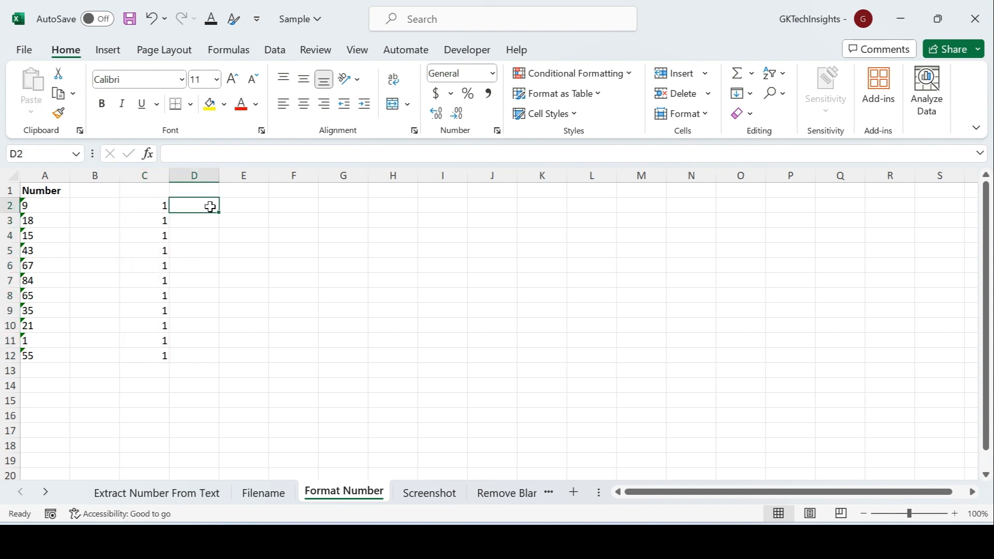
# Enter the formula =C2*A2 in D2 and fill it down to D12.
pyautogui.write('=')
pyautogui.click(160, 206)
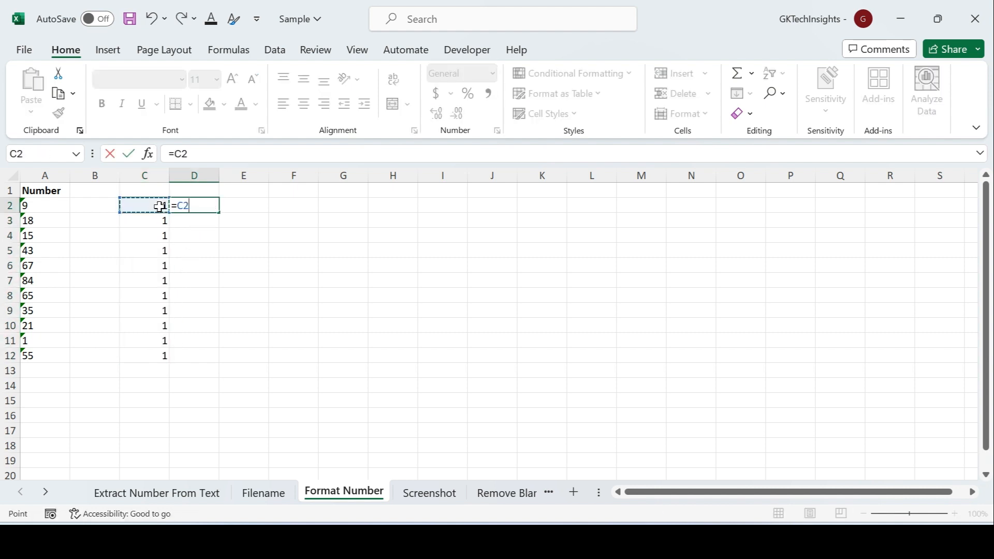
pyautogui.write('*')
pyautogui.click(55, 203)
pyautogui.press('Return')
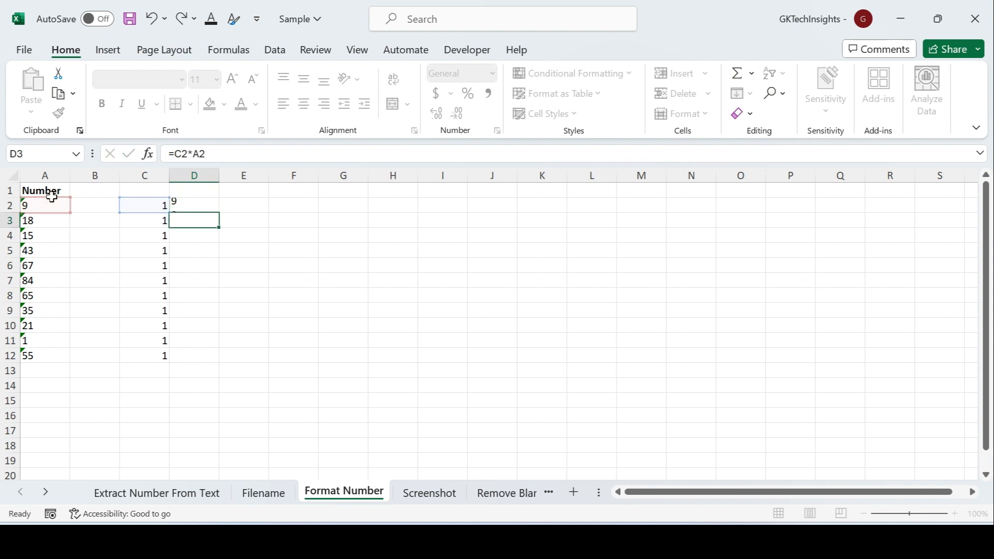
pyautogui.click(203, 205)
pyautogui.moveTo(219, 214); pyautogui.dragTo(215, 362)
# Check the sum of the formula results in D2:D12 and compare them with the original text value in A2.
pyautogui.moveTo(197, 202); pyautogui.dragTo(197, 355)
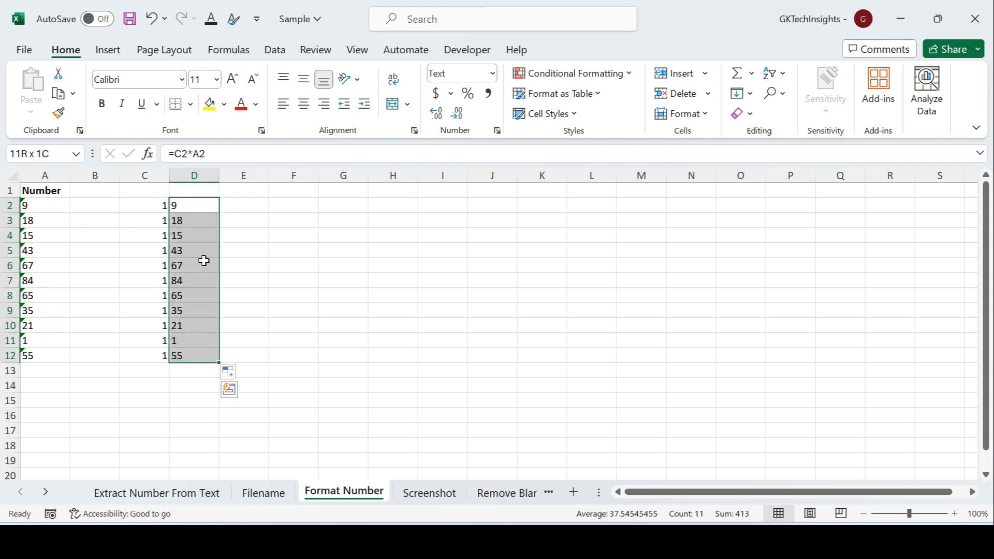
pyautogui.click(198, 205)
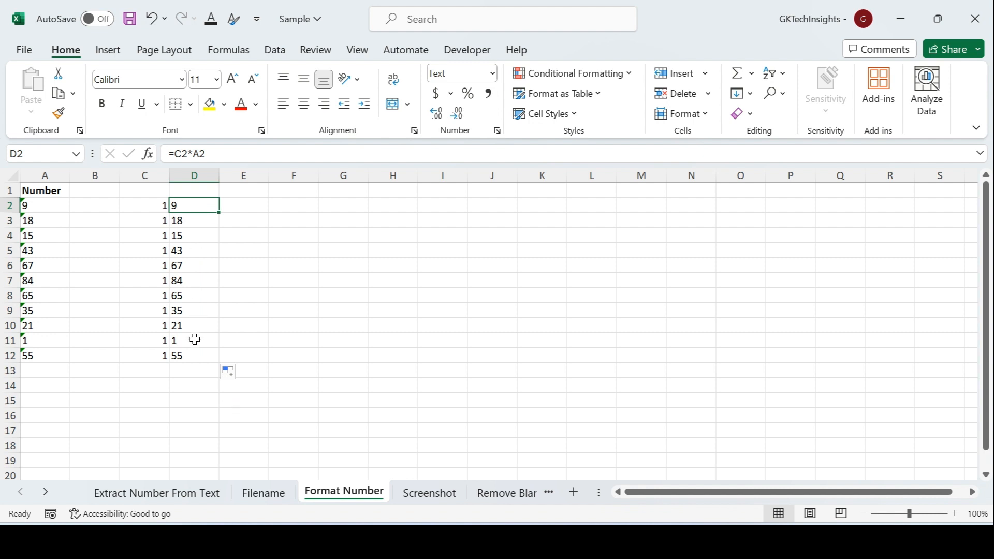
pyautogui.keyDown('shift'); pyautogui.click(192, 357); pyautogui.keyUp('shift')
pyautogui.click(48, 195)
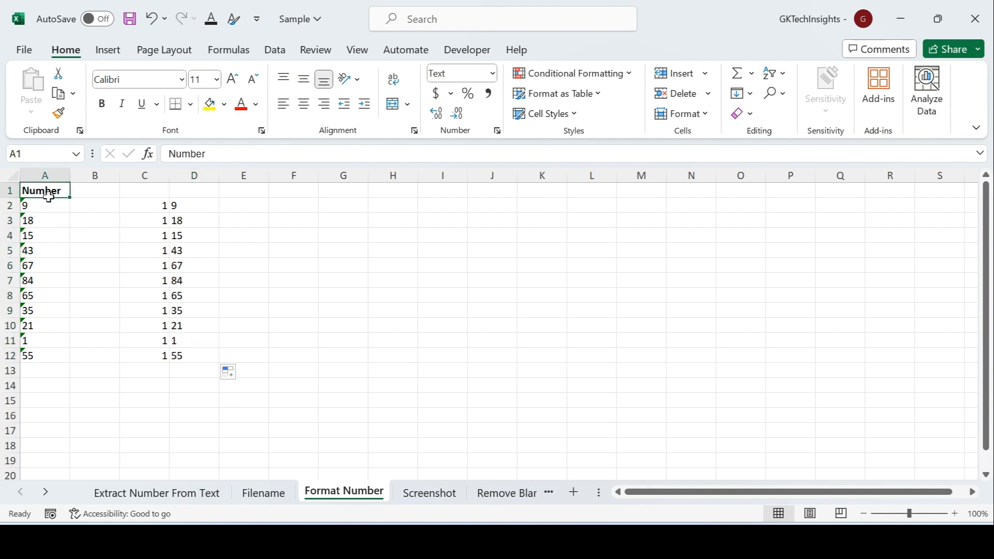
pyautogui.click(46, 206)
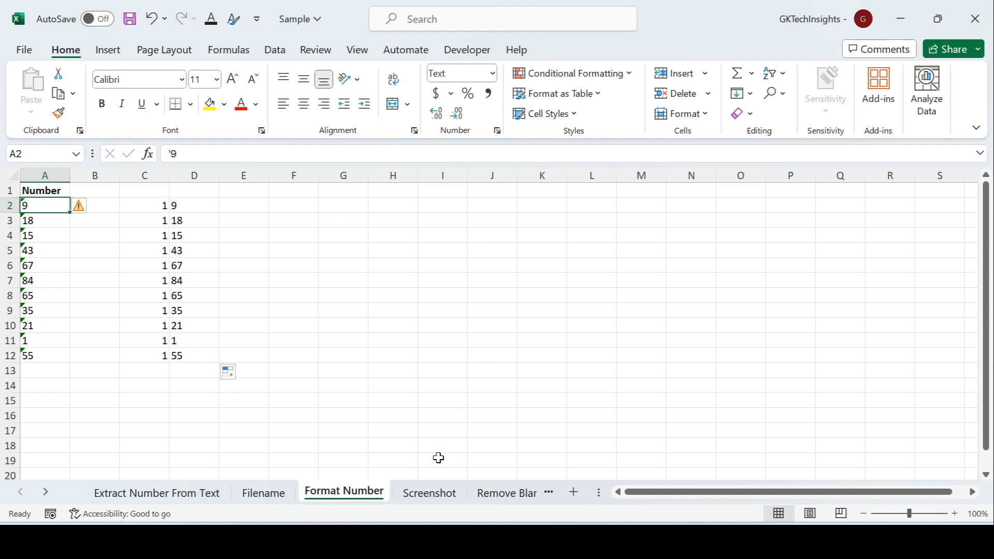
# Insert a screenshot of the first available window at A1 on the Screenshot sheet and review the picture.
pyautogui.click(430, 493)
pyautogui.click(105, 230)
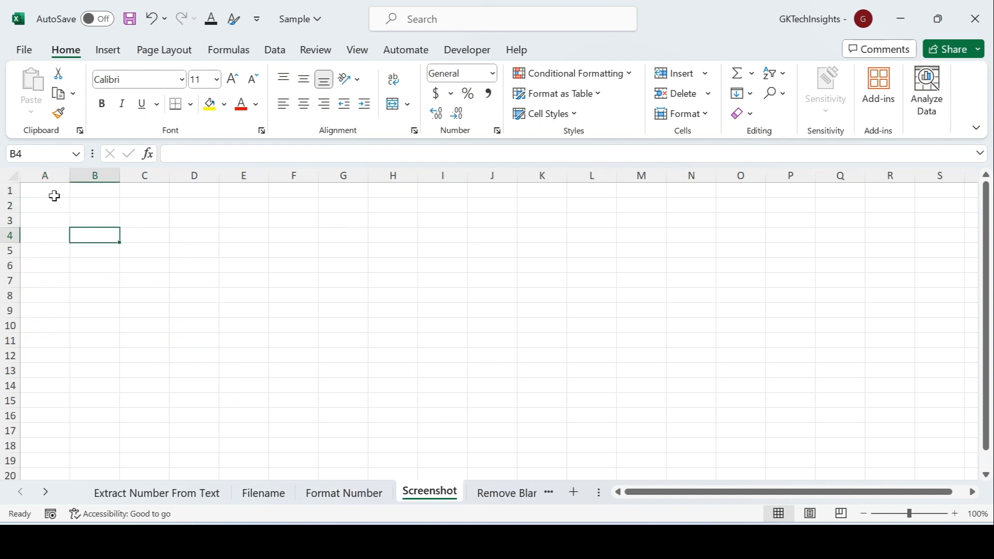
pyautogui.click(55, 195)
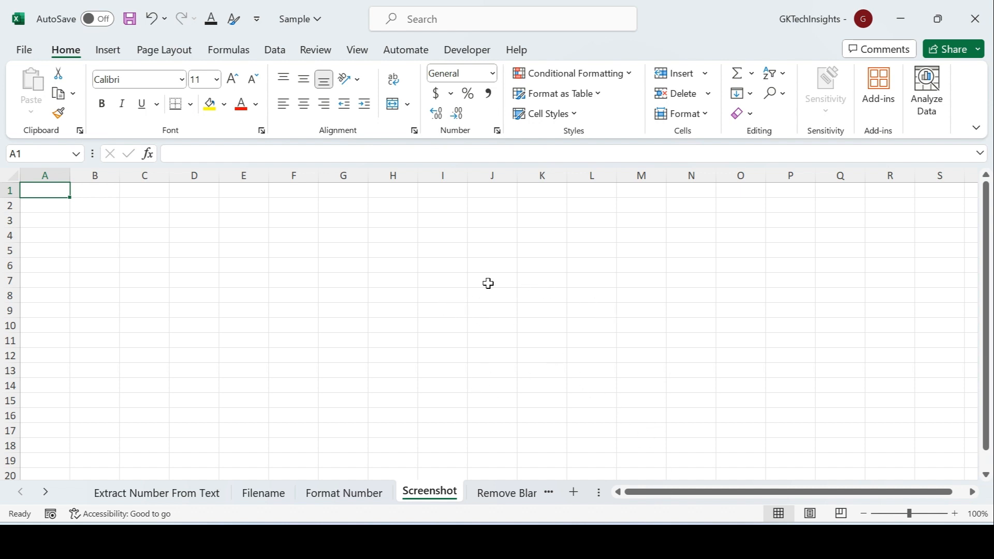
pyautogui.click(77, 215)
pyautogui.click(60, 193)
pyautogui.click(109, 51)
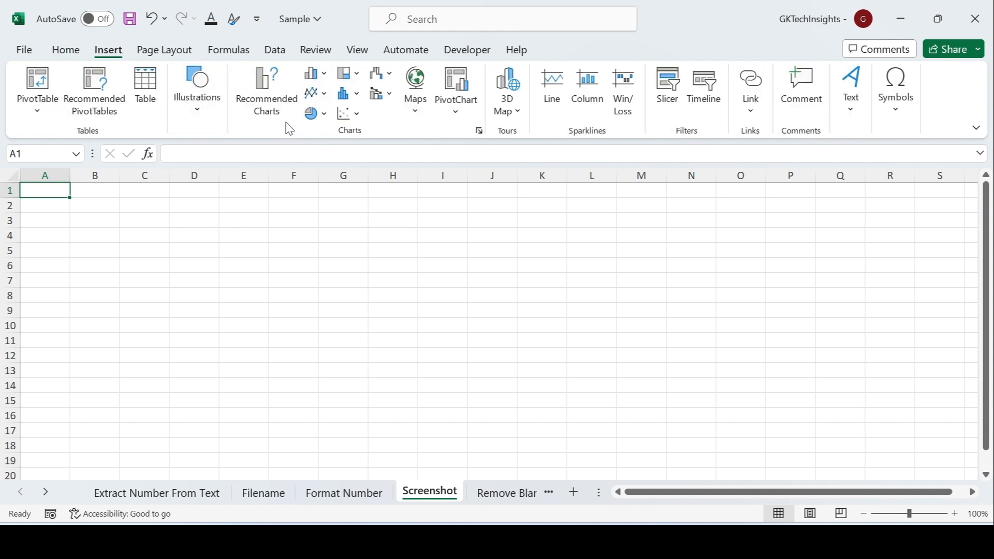
pyautogui.click(203, 115)
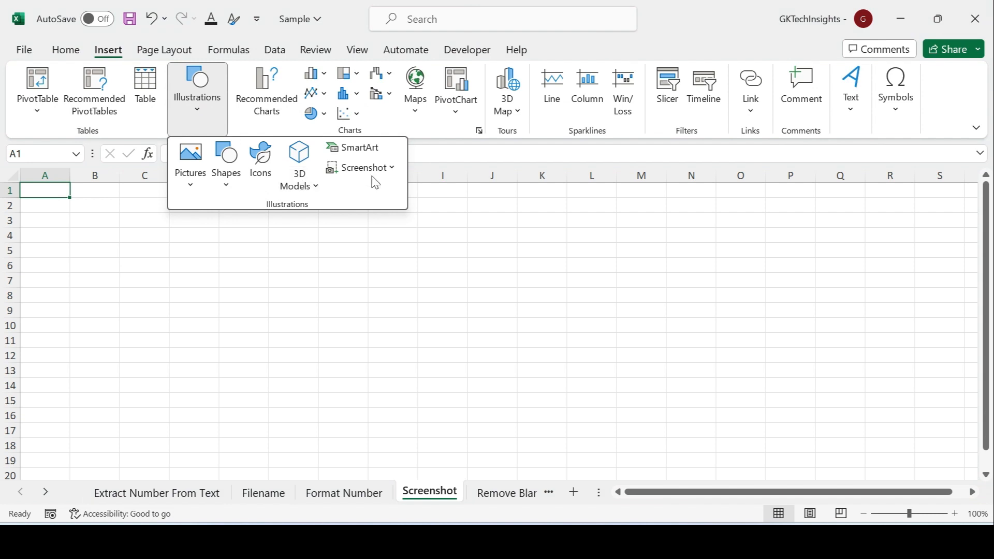
pyautogui.click(391, 171)
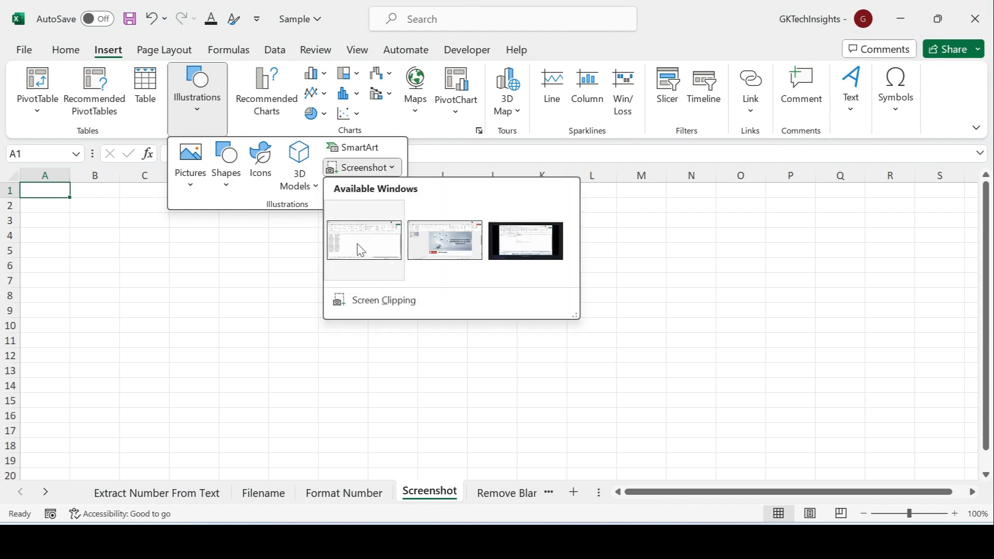
pyautogui.click(361, 250)
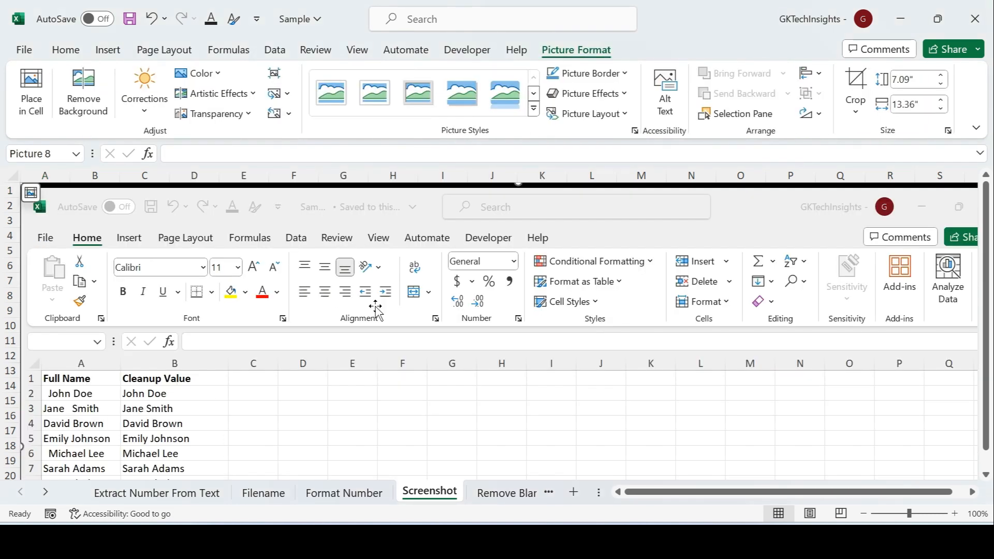
pyautogui.scroll(-4, 382, 344)
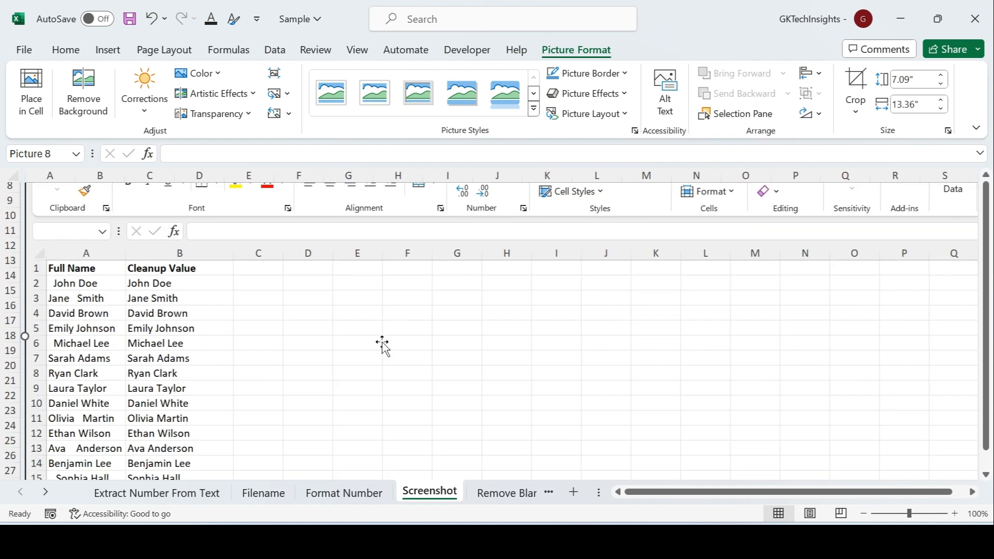
pyautogui.scroll(2, 383, 344)
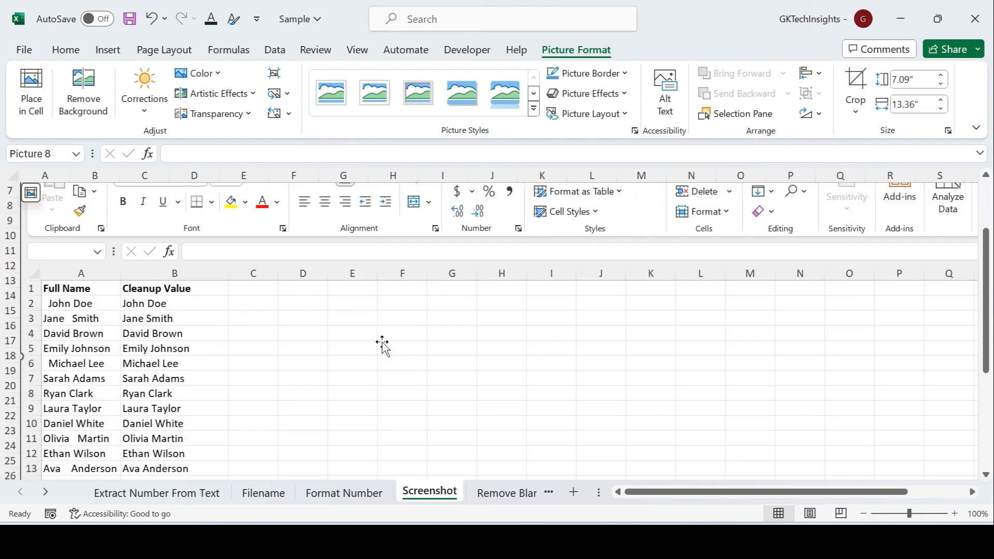
pyautogui.scroll(1, 305, 347)
pyautogui.scroll(-1, 455, 386)
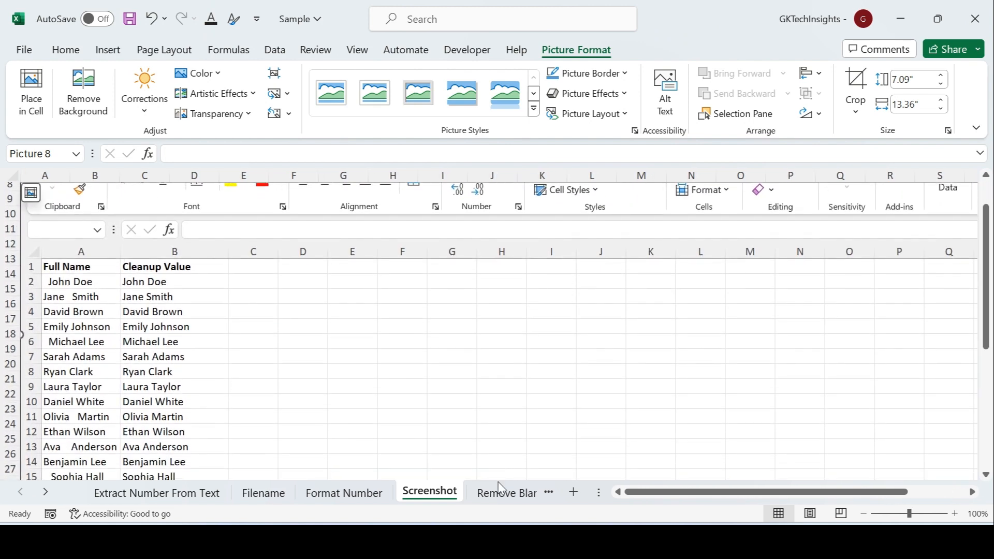
# Open the Remove Blank Cells sheet and examine the product table with its blank cells B6, D8 and E4.
pyautogui.click(500, 493)
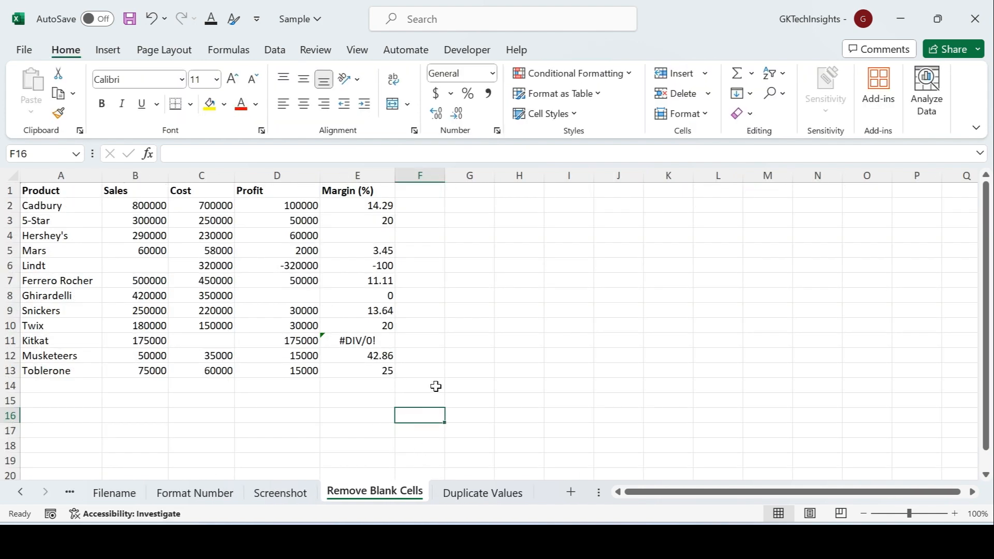
pyautogui.moveTo(45, 191); pyautogui.dragTo(361, 364)
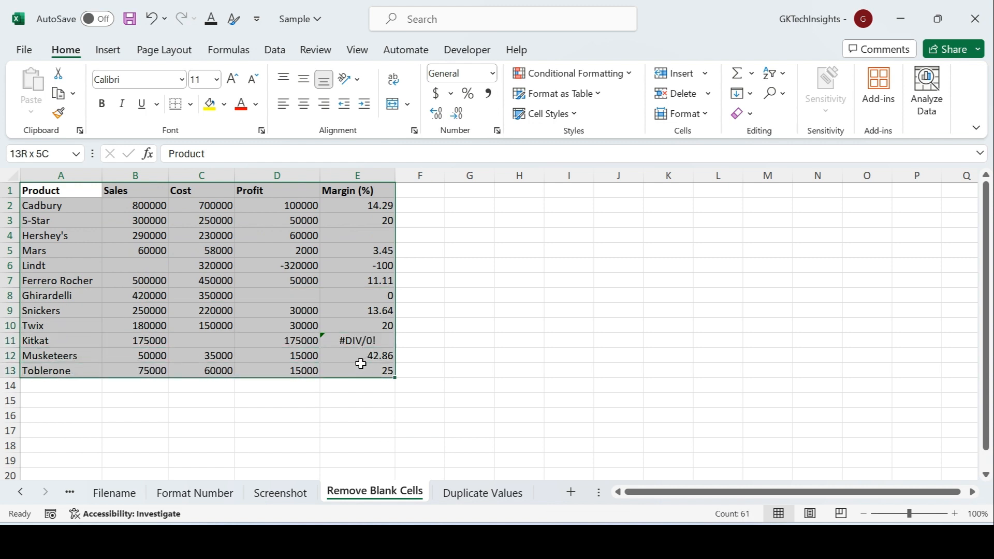
pyautogui.click(144, 263)
pyautogui.click(291, 299)
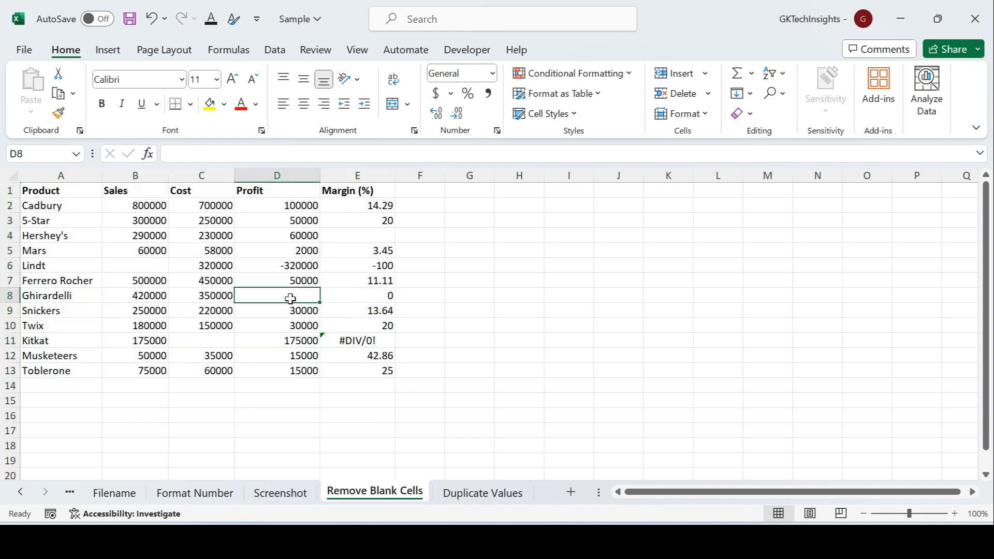
pyautogui.click(373, 235)
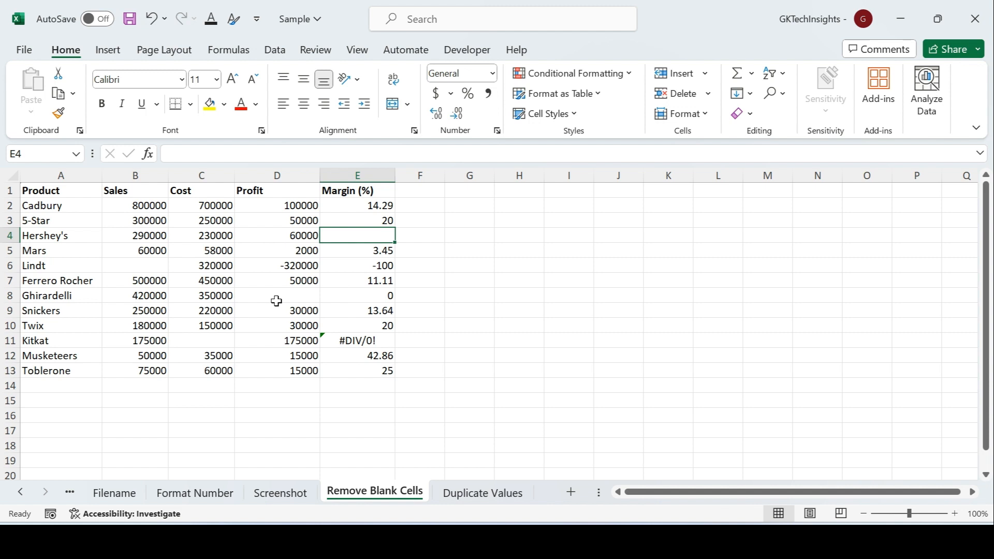
# Find all blank cells in the product table with an empty search, select every match, and fill them yellow.
pyautogui.click(67, 195)
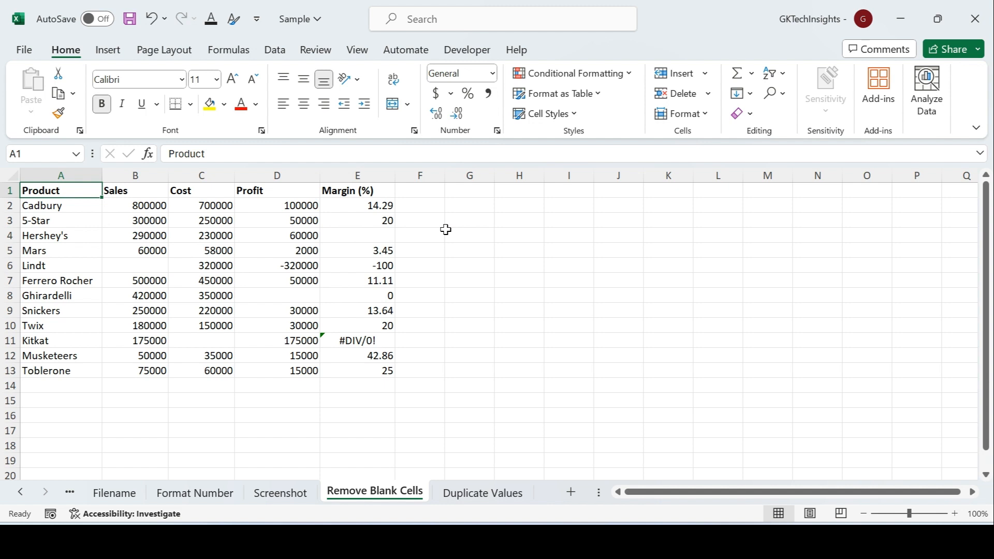
pyautogui.hotkey('ctrl', 'h')
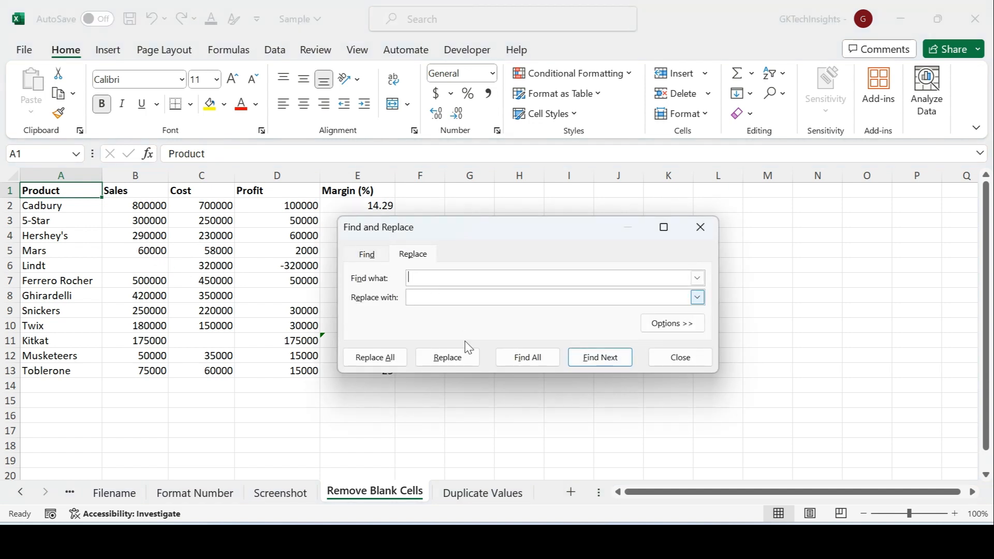
pyautogui.click(525, 360)
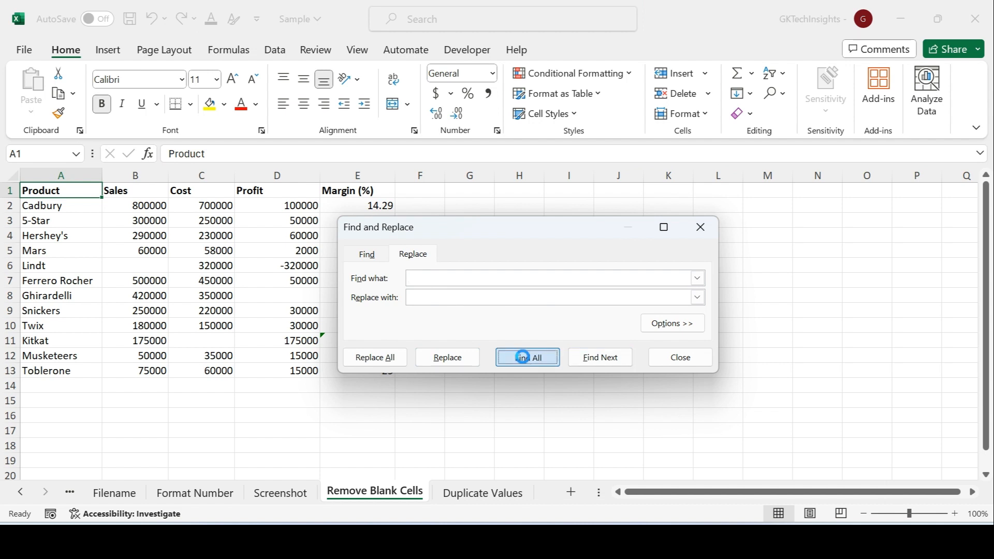
pyautogui.moveTo(776, 380); pyautogui.dragTo(802, 441)
pyautogui.click(600, 406)
pyautogui.hotkey('ctrl', 'a')
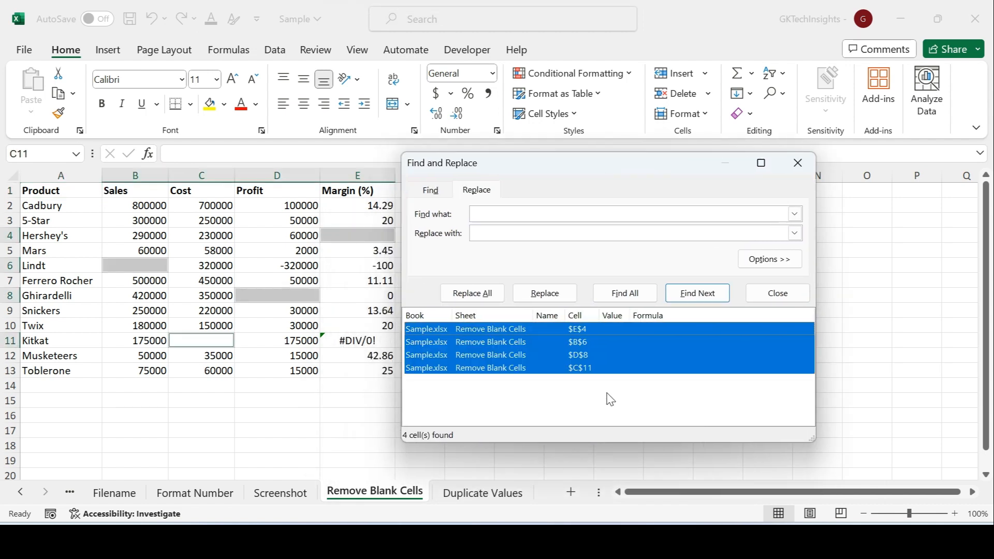
pyautogui.click(783, 300)
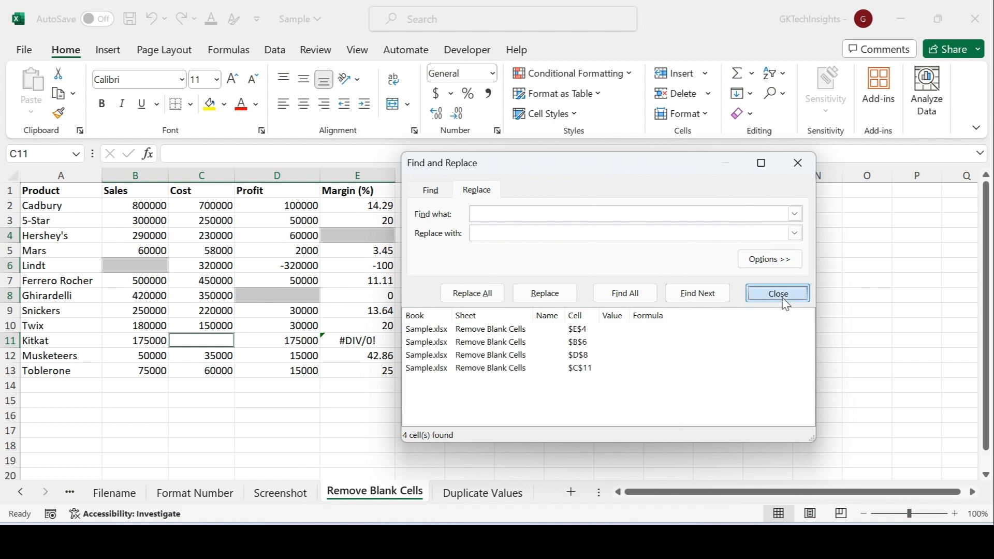
pyautogui.click(212, 109)
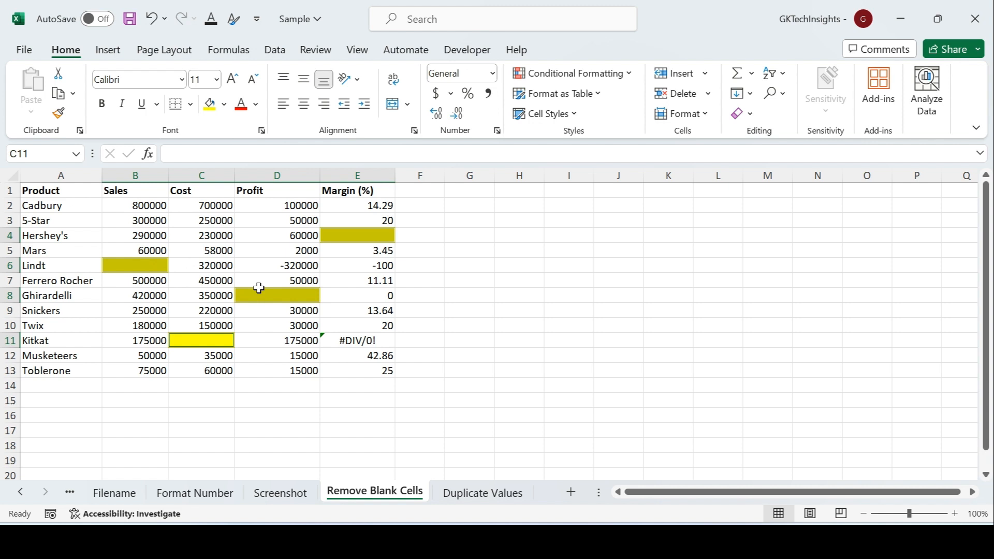
# Delete the entire rows of the selected blank cells and check the remaining product data in A2:E9.
pyautogui.hotkey('ctrl', '-')
pyautogui.moveTo(510, 254); pyautogui.dragTo(527, 212)
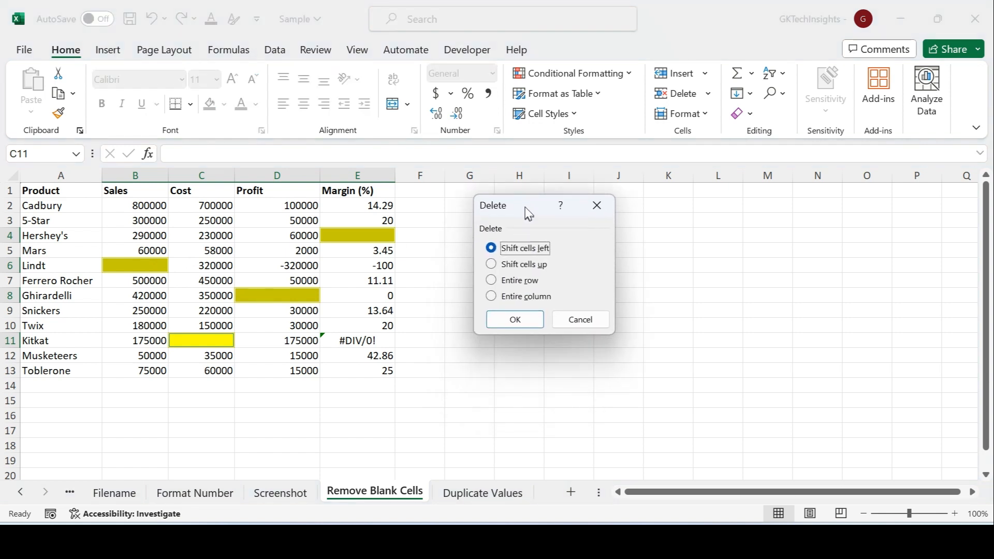
pyautogui.click(520, 281)
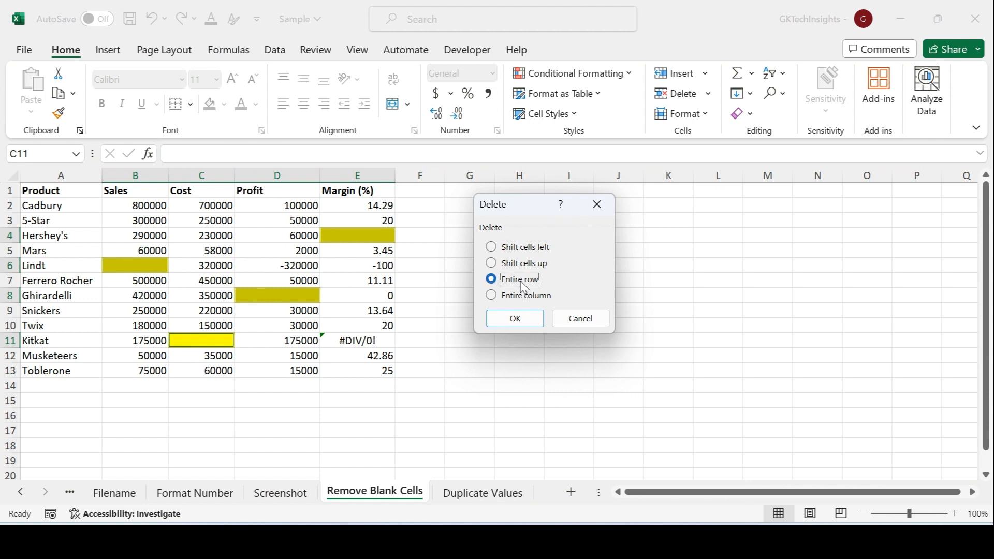
pyautogui.click(516, 321)
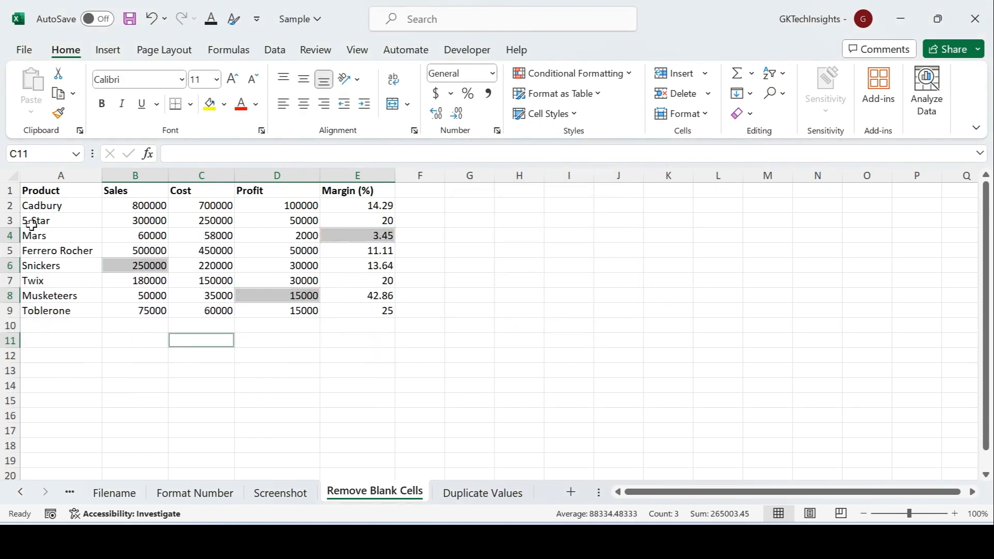
pyautogui.click(37, 209)
pyautogui.moveTo(37, 209); pyautogui.dragTo(361, 312)
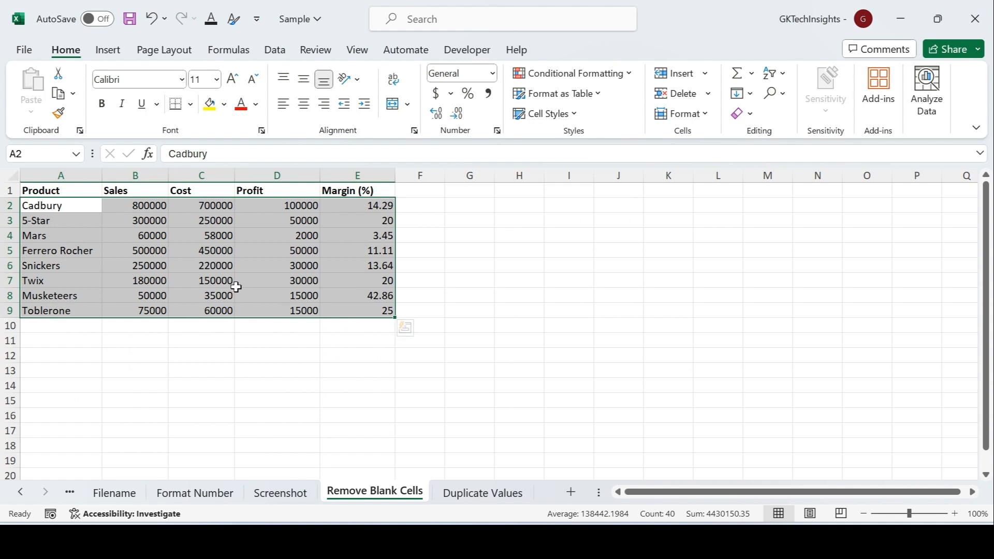
# Open the Duplicate Values sheet and compare the first and last names in rows 2 and 8 of the name list.
pyautogui.click(477, 494)
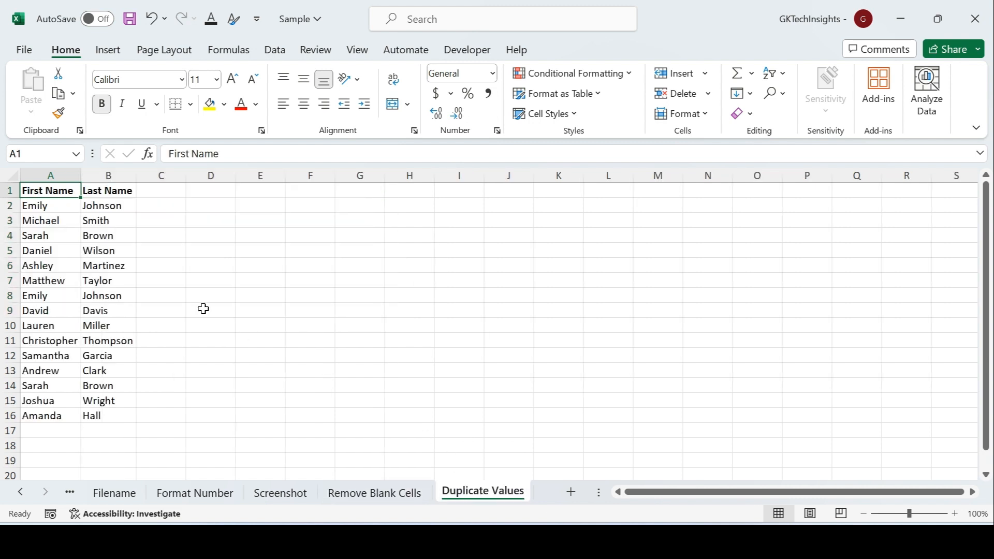
pyautogui.click(116, 266)
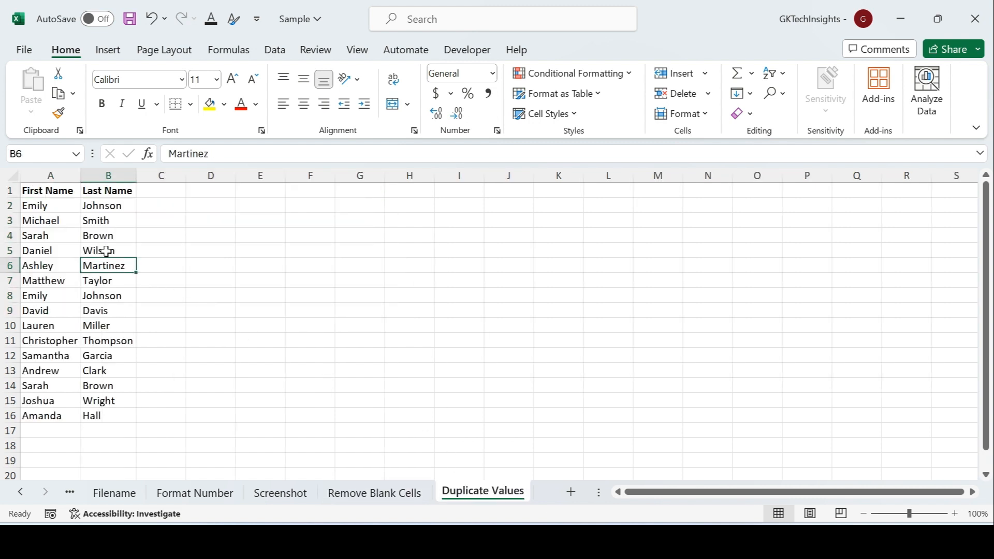
pyautogui.click(52, 192)
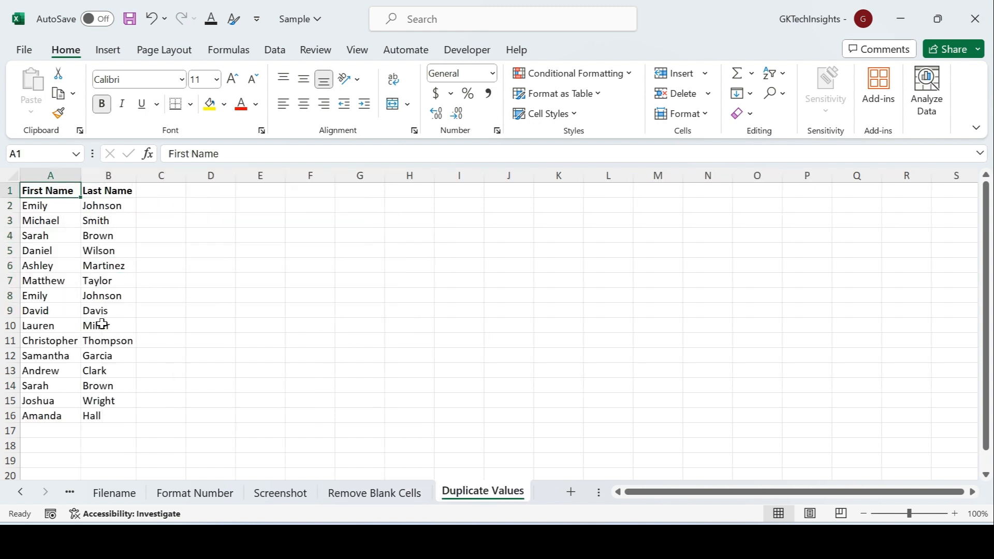
pyautogui.click(47, 284)
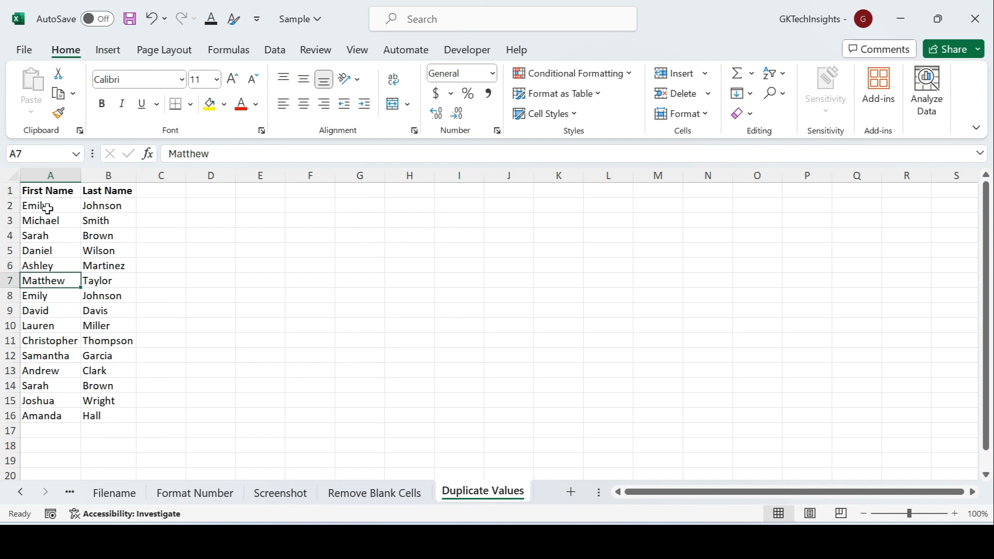
pyautogui.moveTo(38, 293); pyautogui.dragTo(100, 297)
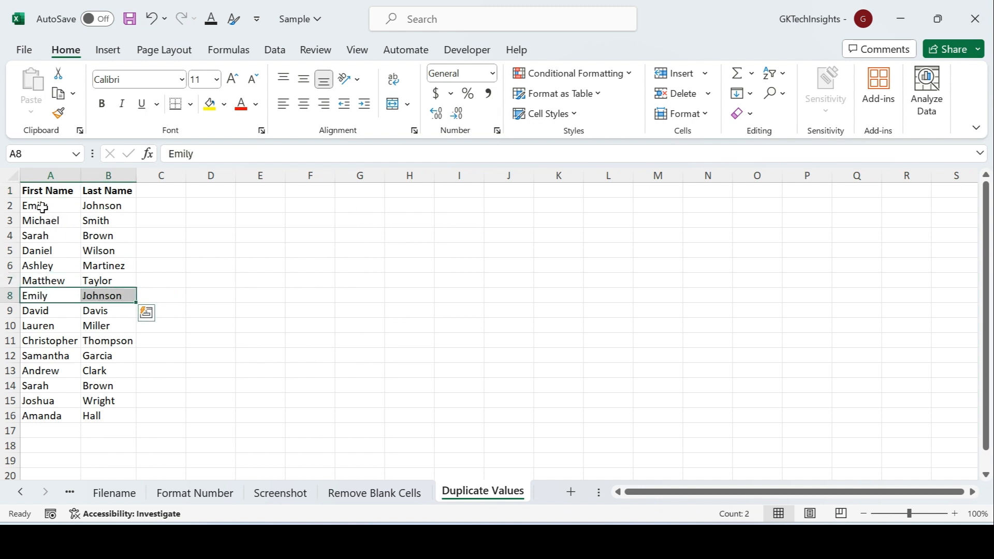
pyautogui.moveTo(37, 205); pyautogui.dragTo(91, 204)
pyautogui.click(52, 355)
pyautogui.click(62, 279)
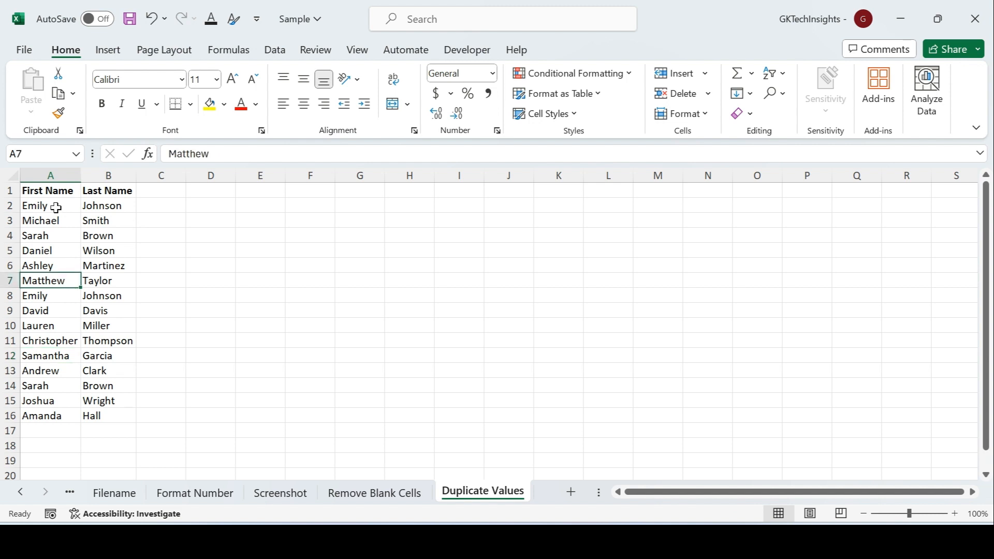
# Highlight the First Name and Last Name columns together to review the two fields that identify a duplicate.
pyautogui.click(45, 176)
pyautogui.keyDown('shift'); pyautogui.click(100, 177); pyautogui.keyUp('shift')
pyautogui.click(62, 190)
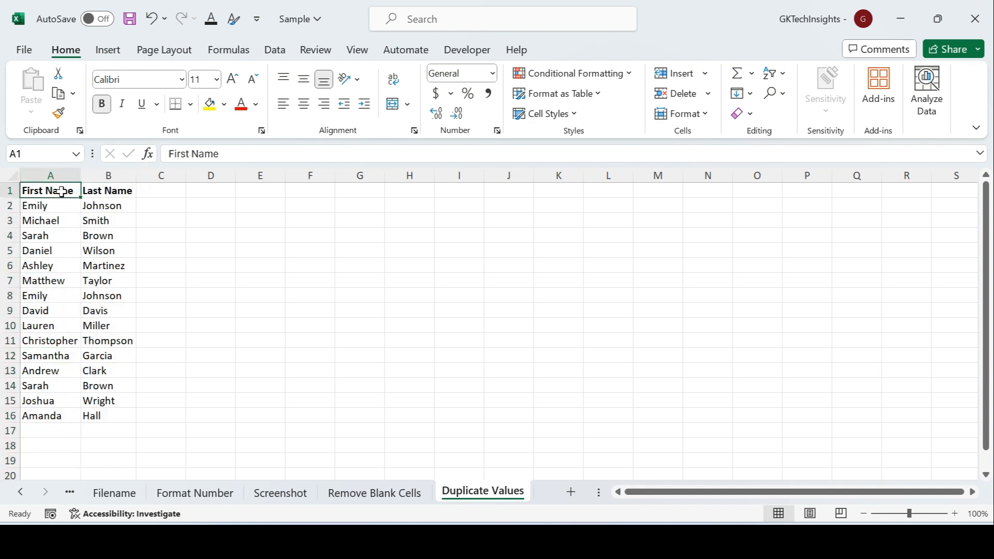
pyautogui.click(63, 176)
pyautogui.keyDown('shift'); pyautogui.click(105, 176); pyautogui.keyUp('shift')
pyautogui.click(78, 206)
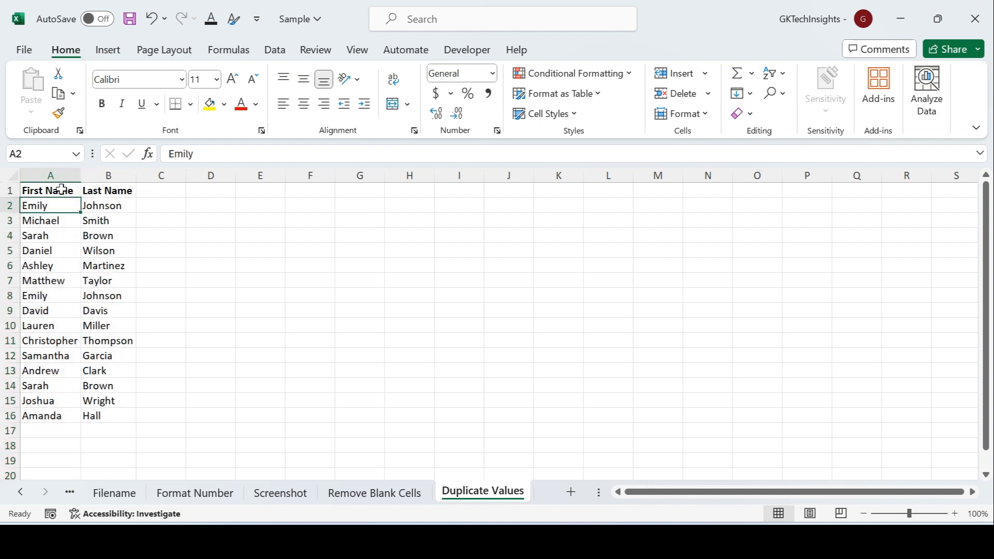
# Remove duplicate rows from the name list A1:B16, treating row 1 as headers and comparing both First Name and Last Name.
pyautogui.click(61, 191)
pyautogui.keyDown('shift'); pyautogui.click(103, 412); pyautogui.keyUp('shift')
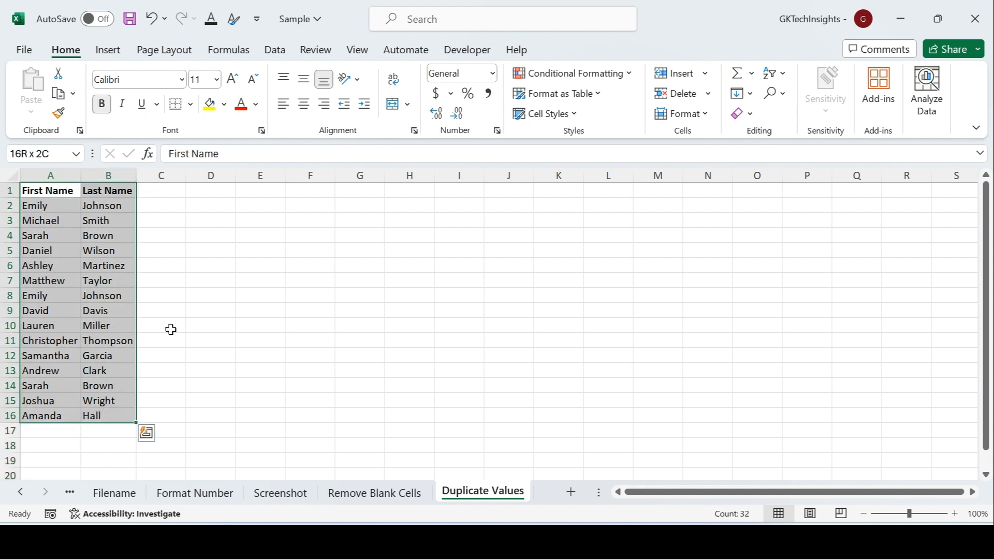
pyautogui.click(275, 50)
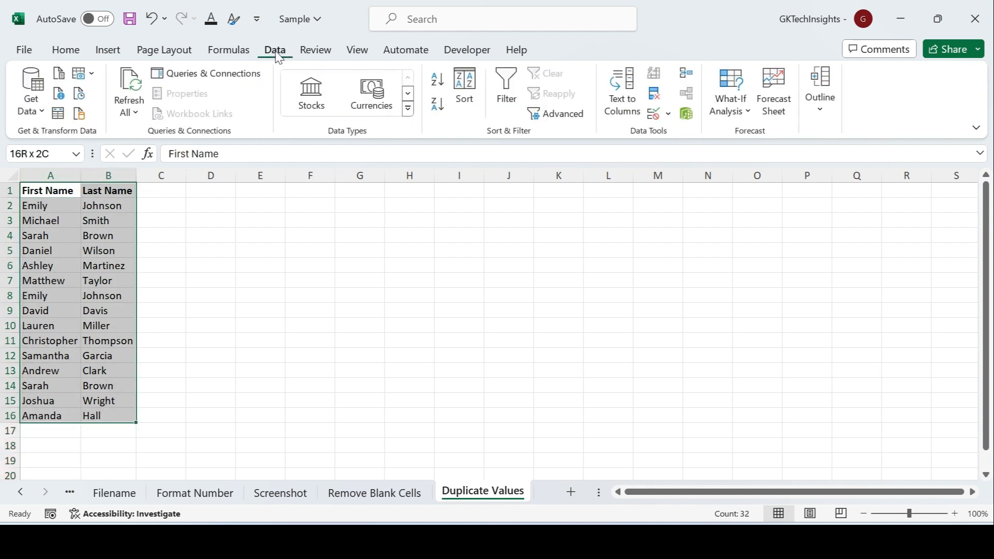
pyautogui.click(656, 99)
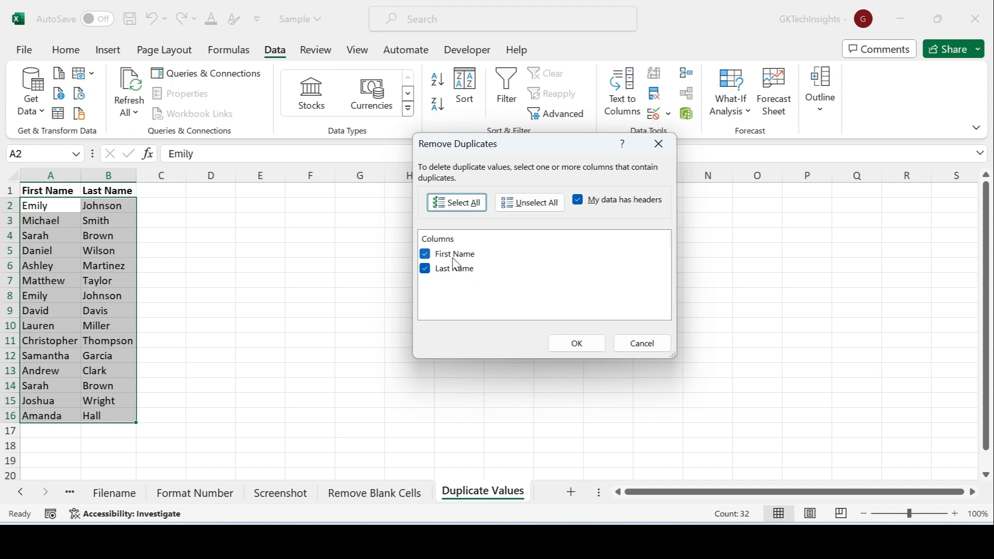
pyautogui.click(580, 348)
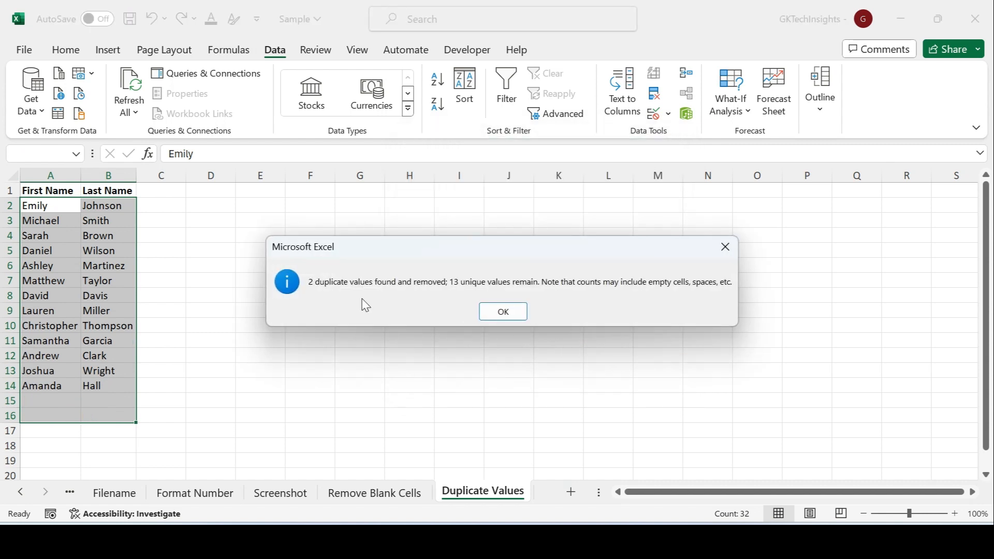
pyautogui.click(507, 316)
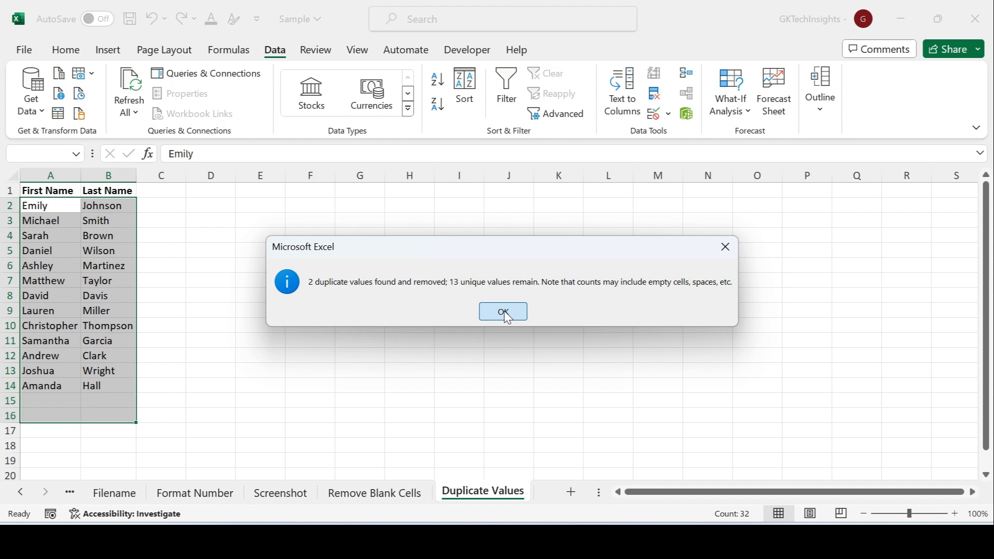
pyautogui.click(507, 314)
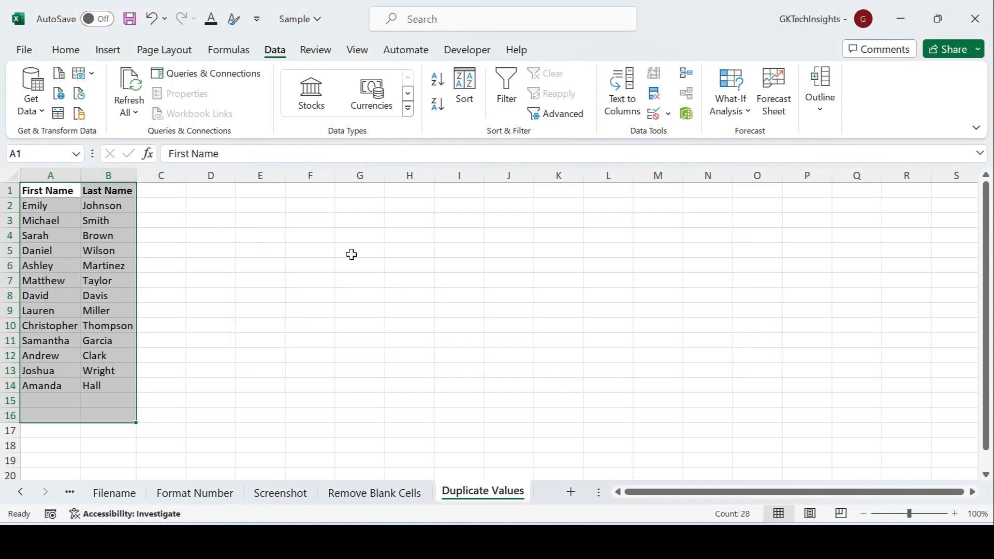
pyautogui.click(326, 233)
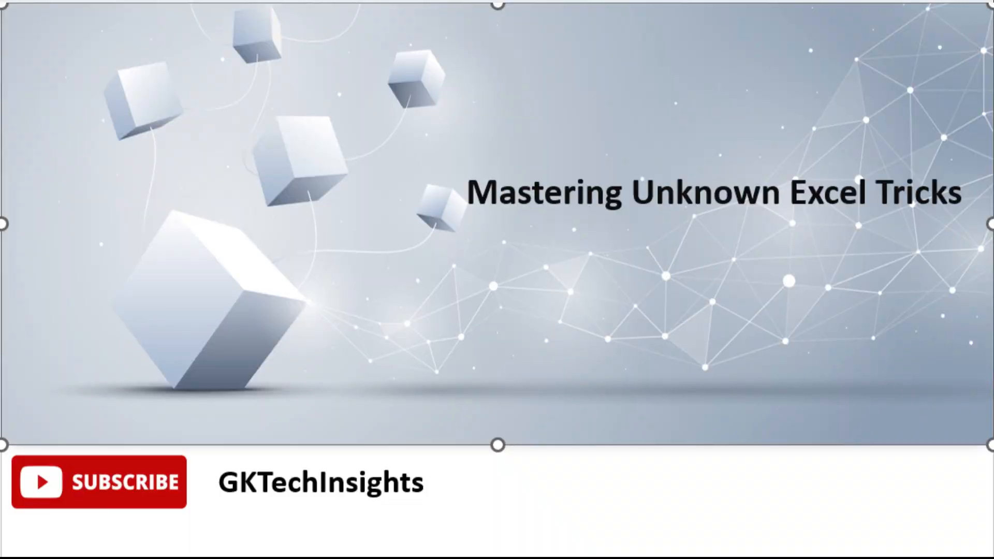